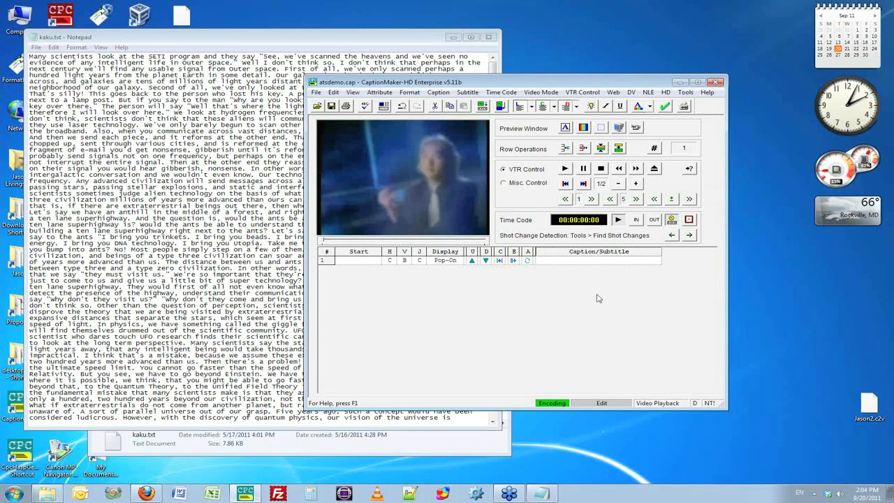
- Look over the kaku.txt transcript and the empty caption project by switching between their windows
click(261, 172)
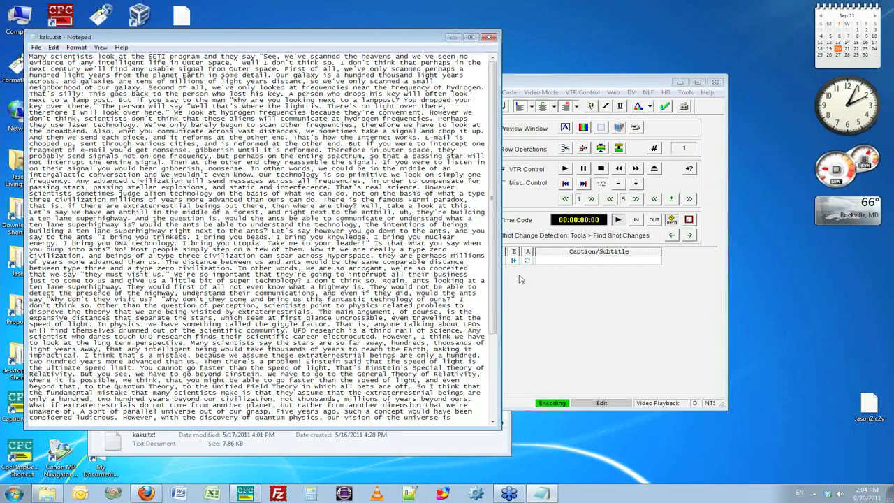
click(591, 92)
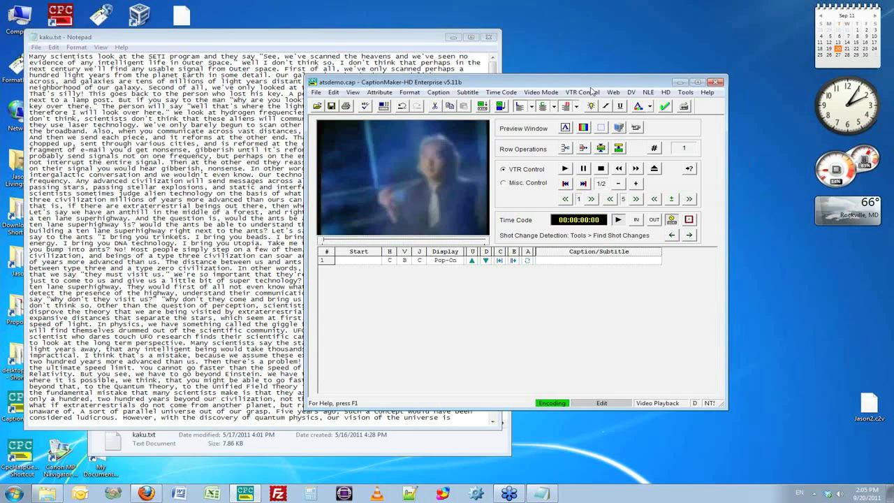
click(883, 25)
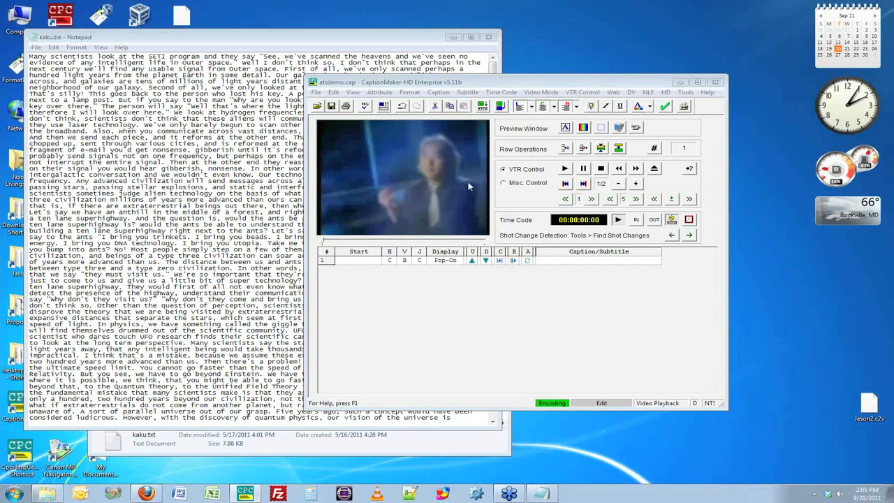
click(352, 51)
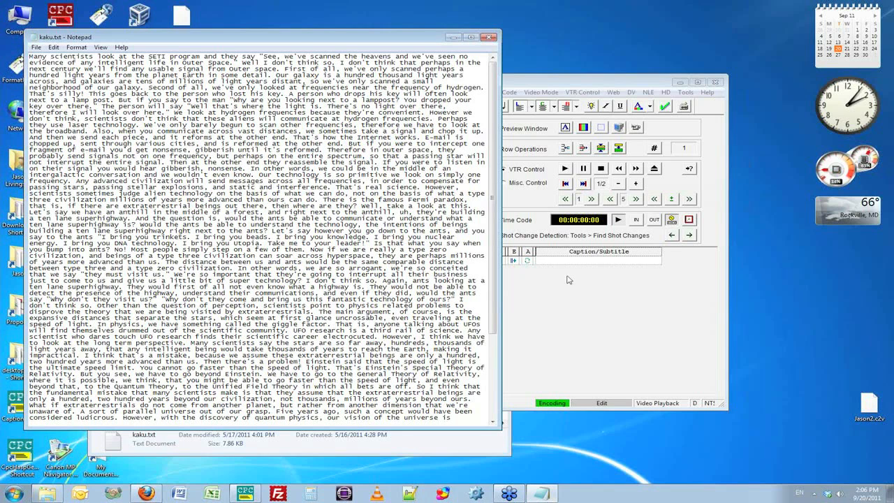
- Arrange the ATS Sample Files folder beside the CaptionMaker window and close the kaku.txt transcript in Notepad
click(447, 447)
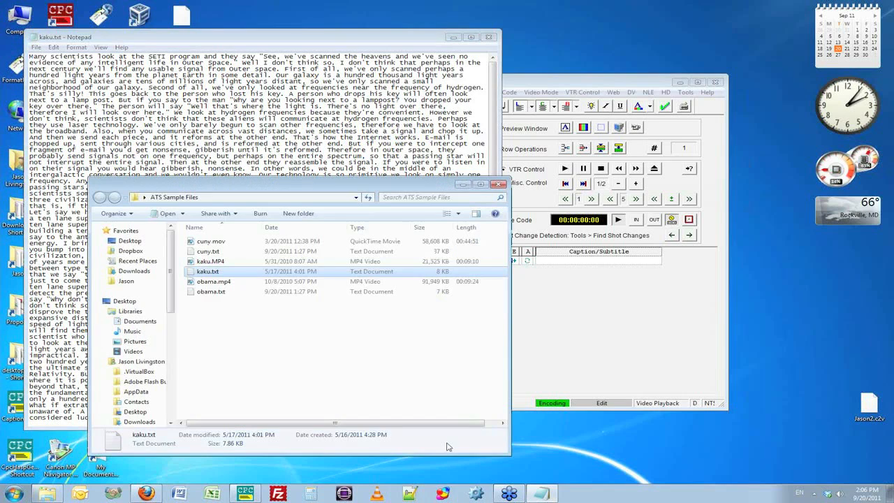
drag(339, 191, 236, 205)
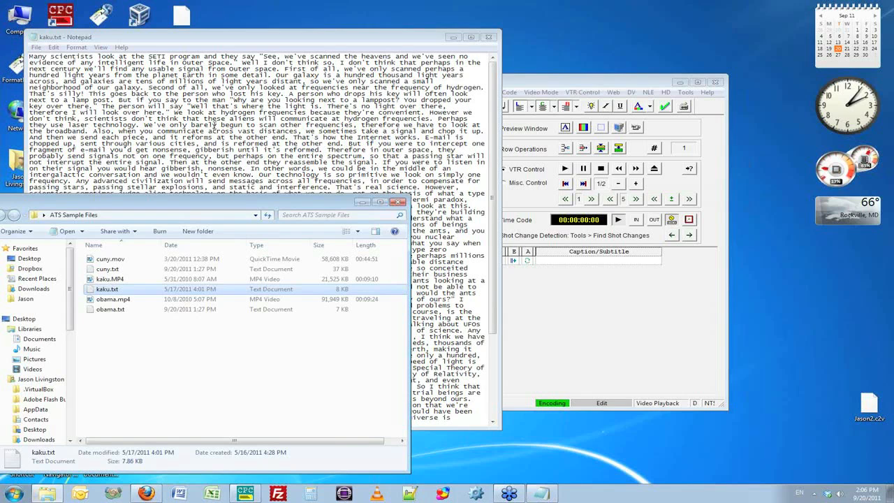
click(492, 38)
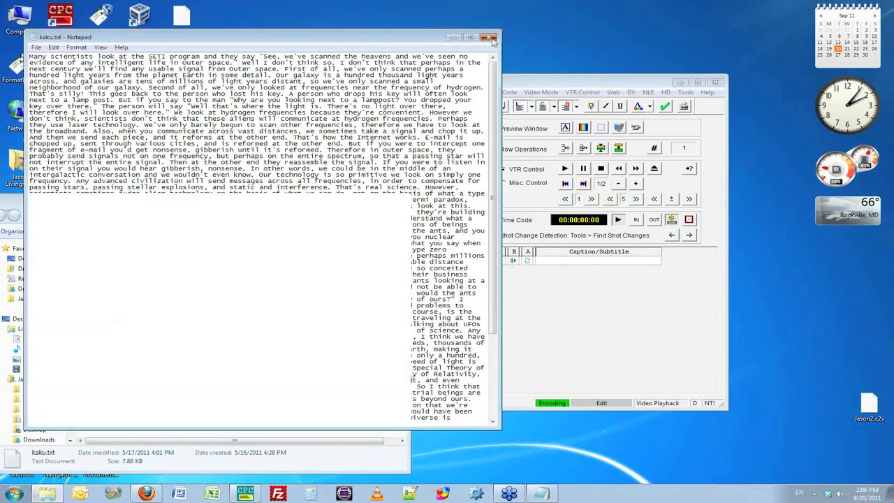
drag(525, 83, 518, 38)
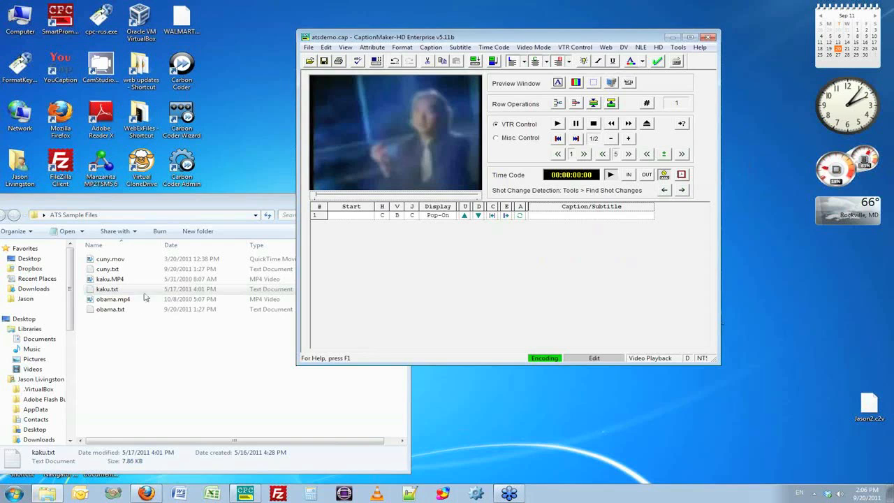
- Import kaku.txt as free-form ASCII text with 2 lines per row, 26 characters per line and Pop-On display, keeping kaku.MP4 as the playback file
drag(105, 291, 561, 220)
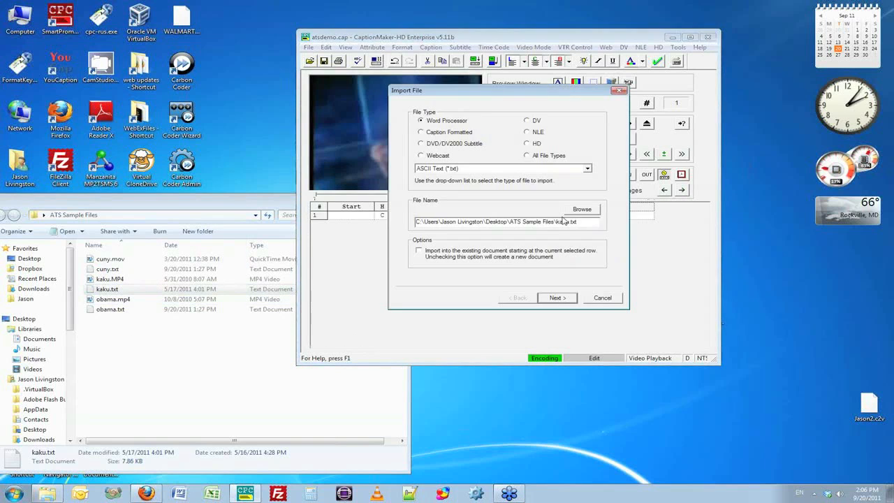
click(557, 297)
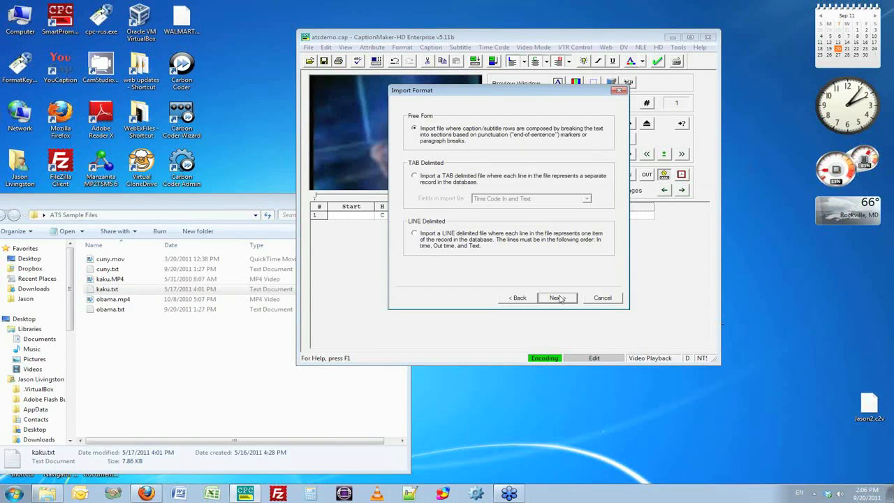
click(558, 297)
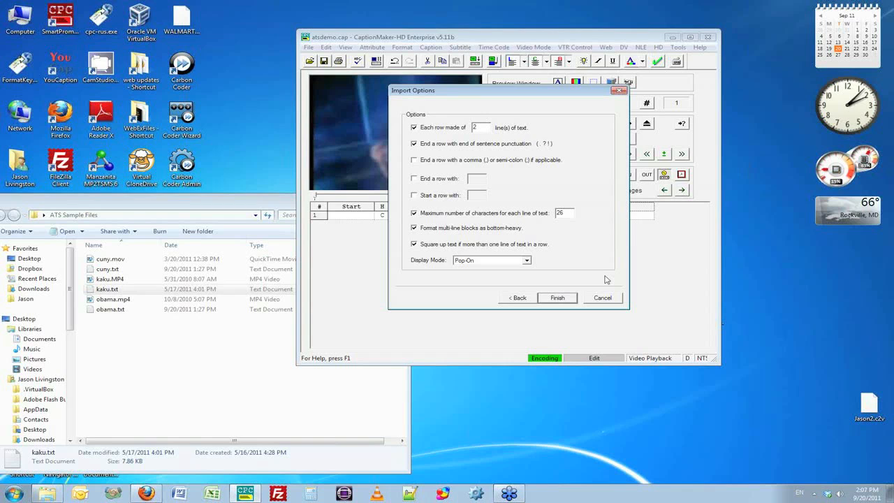
click(559, 298)
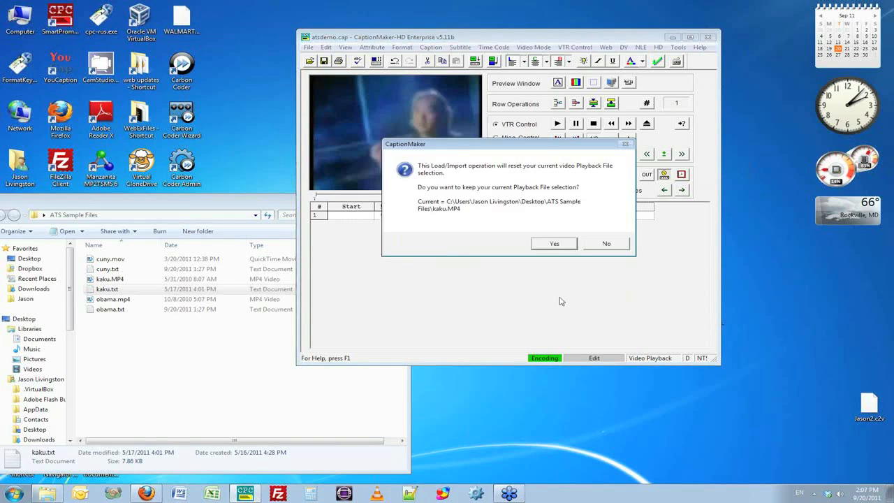
click(545, 243)
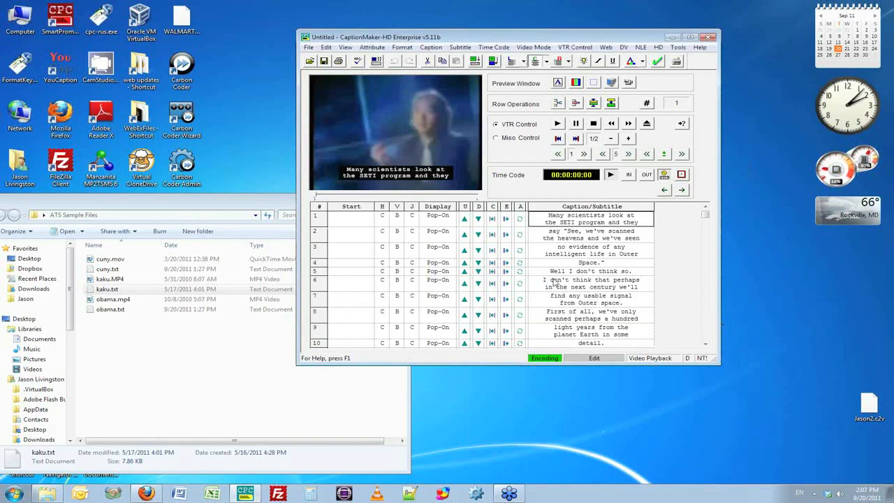
- Preview the imported captions in rows 2 to 5 on the video
click(597, 241)
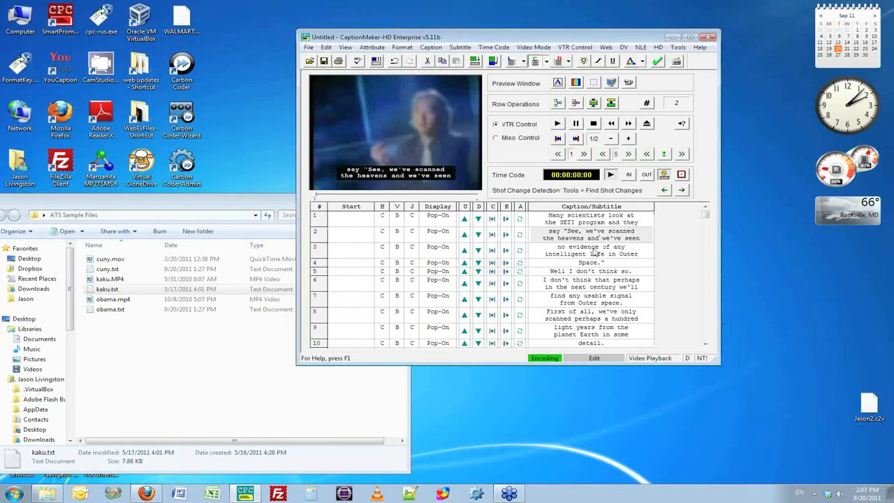
click(598, 253)
click(592, 263)
click(594, 273)
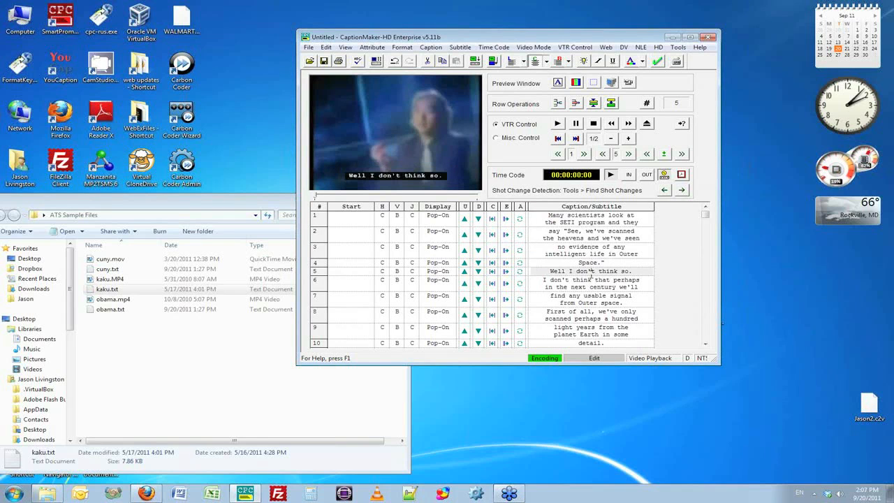
- Move "in Outer" from caption row 3 down to row 4, and "in some" from row 9 down to row 10
click(599, 249)
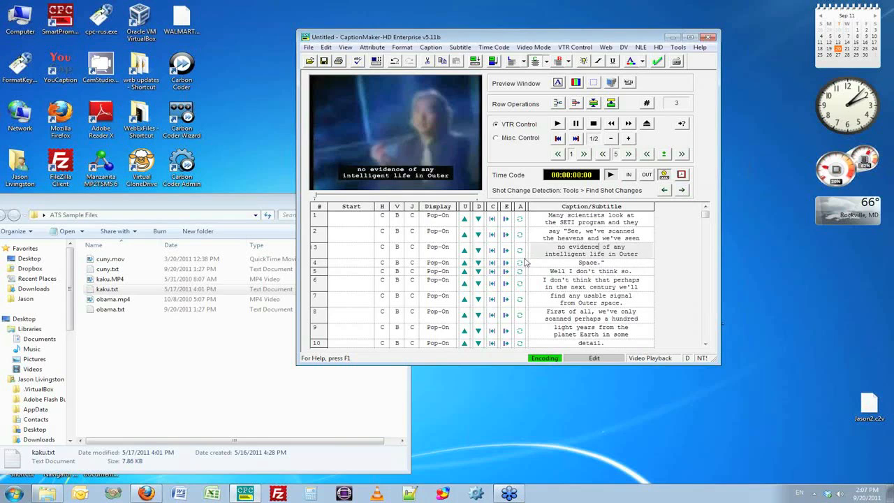
click(477, 255)
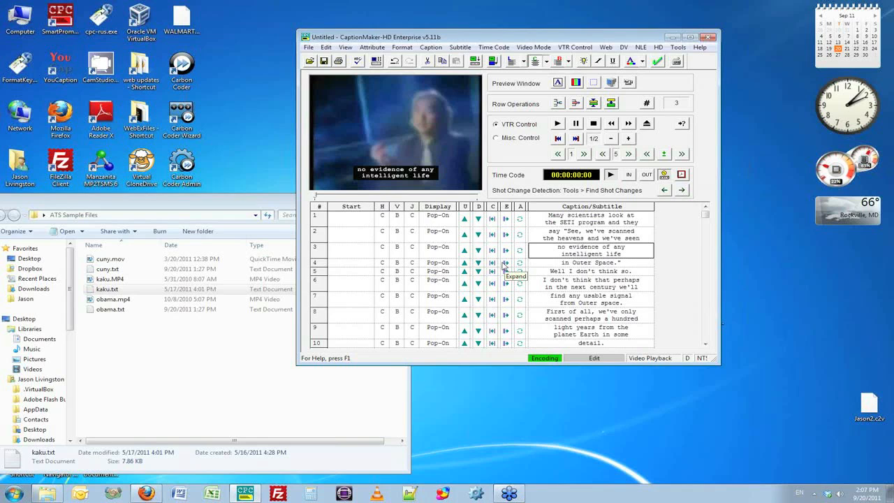
click(478, 332)
click(479, 332)
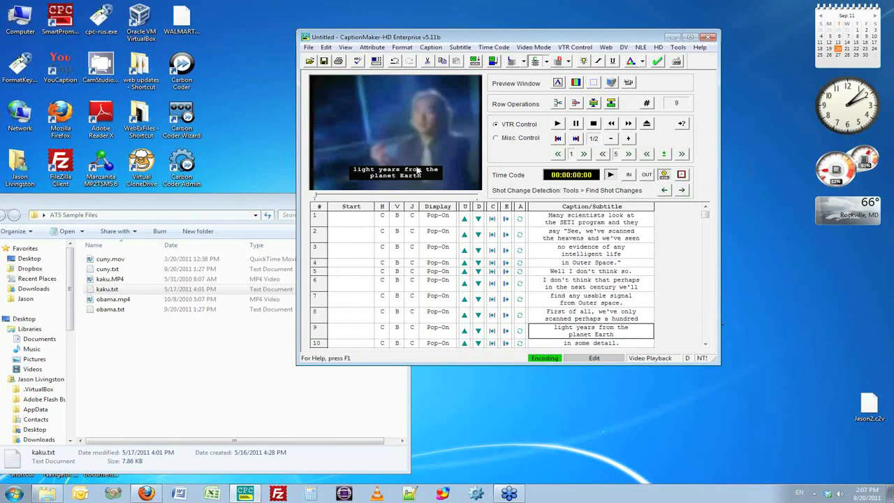
- Save the caption project under the new name atsdemo2.cap
click(560, 222)
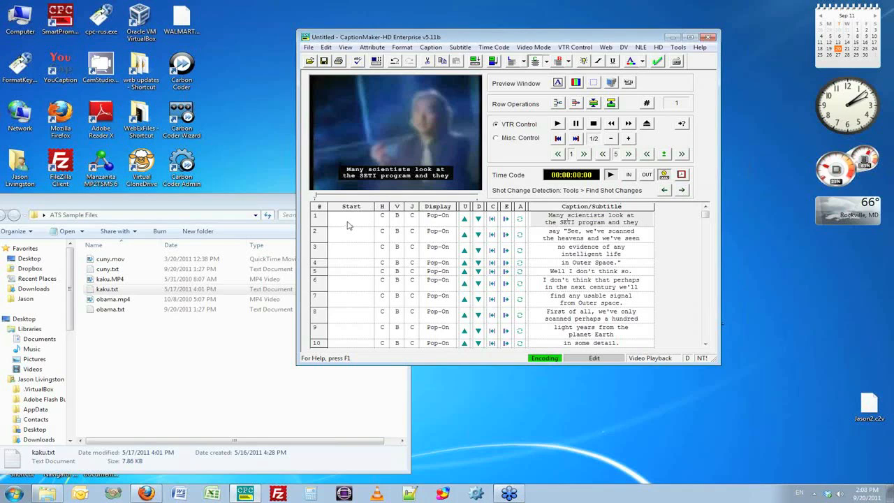
click(585, 238)
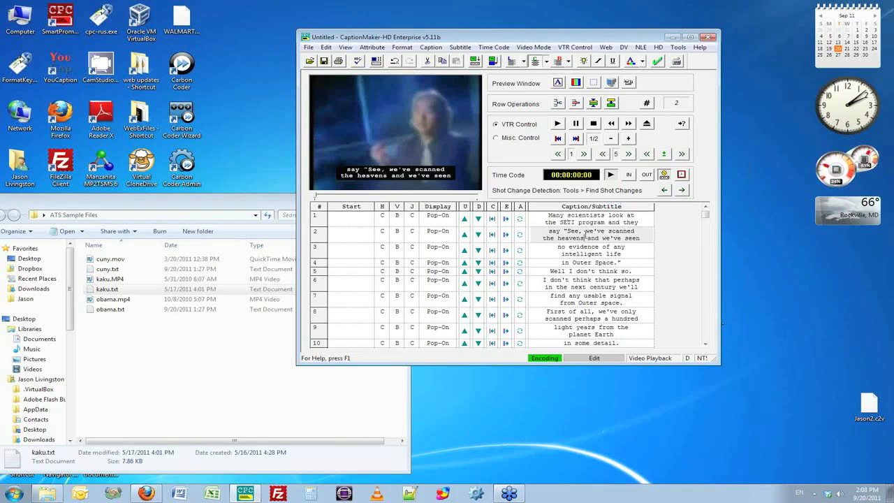
key(ctrl+s)
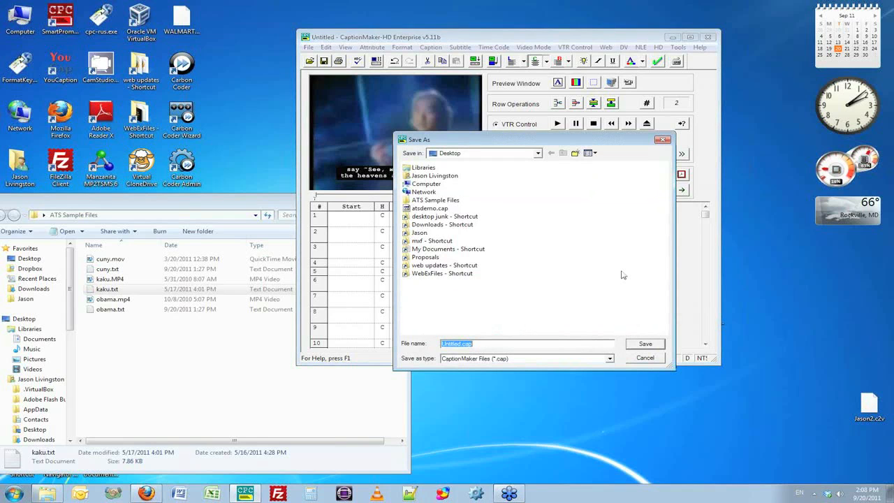
click(651, 358)
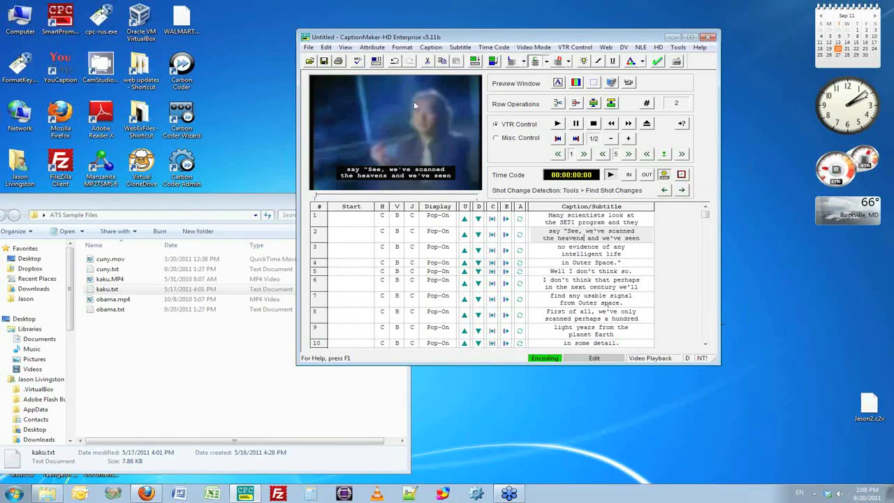
click(308, 47)
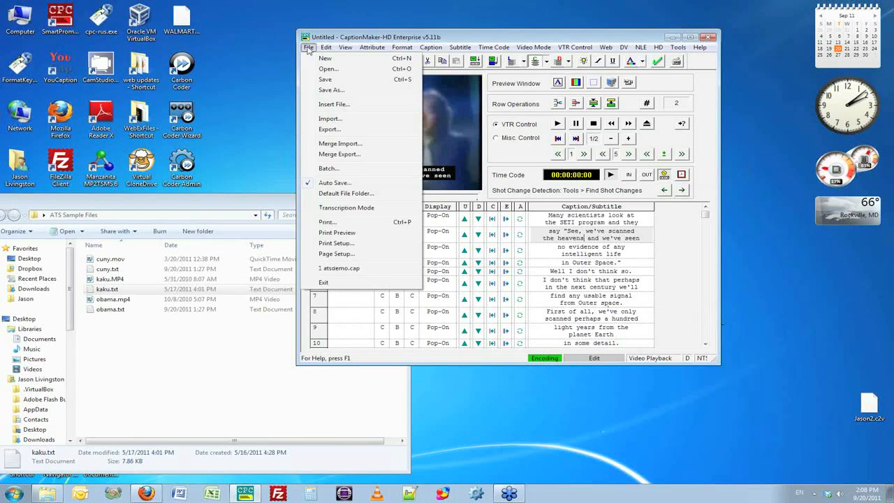
click(334, 91)
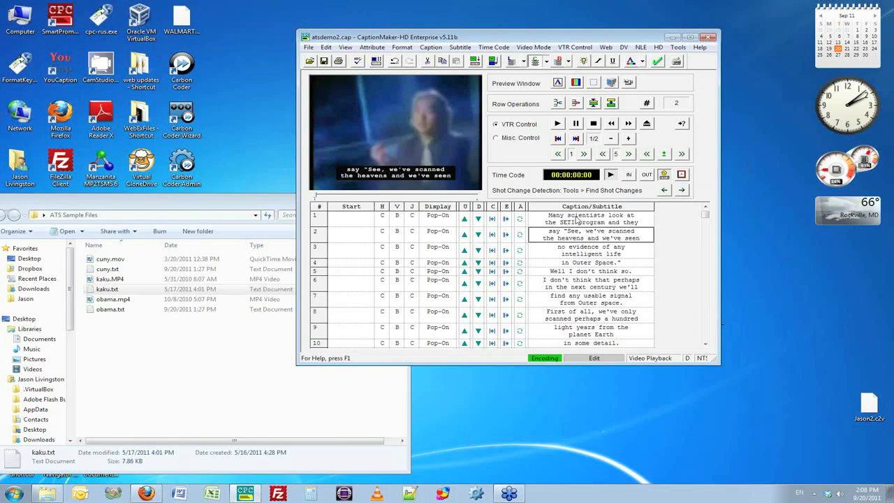
- Run Auto Time Stamp on the captions to fill in their start times
click(494, 46)
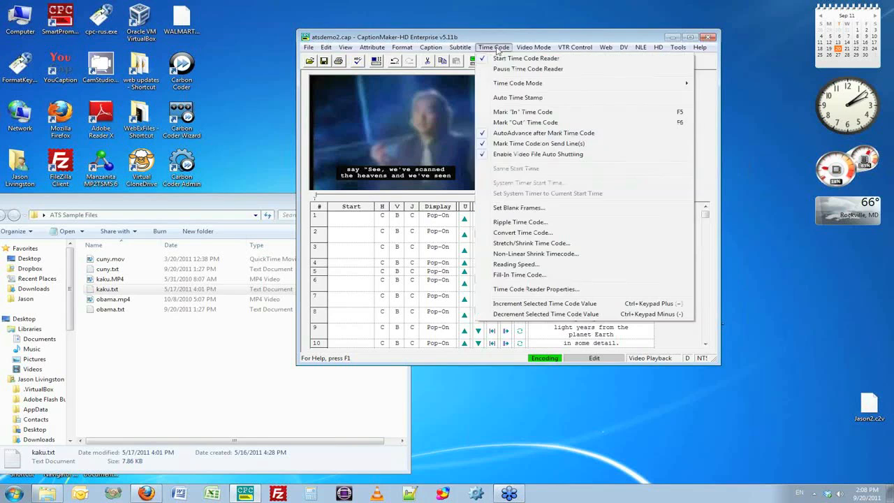
click(517, 98)
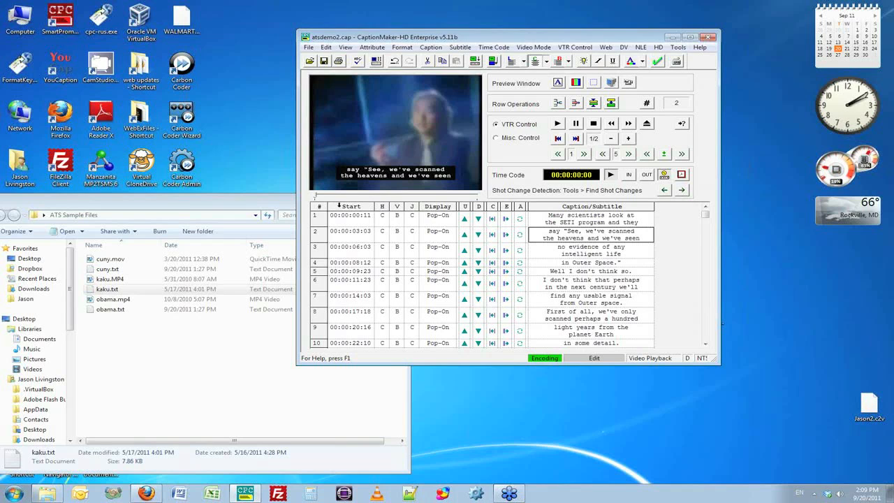
mouse_move(706, 216)
mouse_down()
mouse_move(705, 325)
mouse_move(716, 354)
mouse_move(706, 214)
mouse_up()
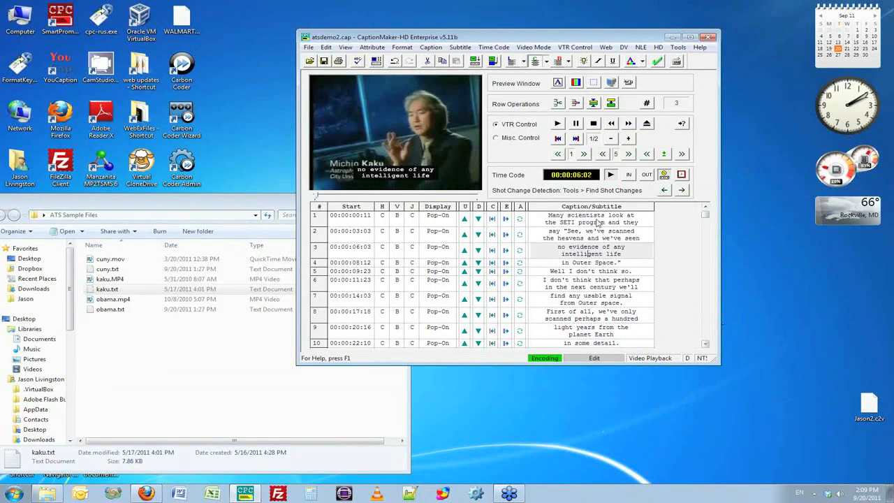
- Play the captioned video in AutoSync from row 1 to check the timing, and stop at row 4
click(596, 222)
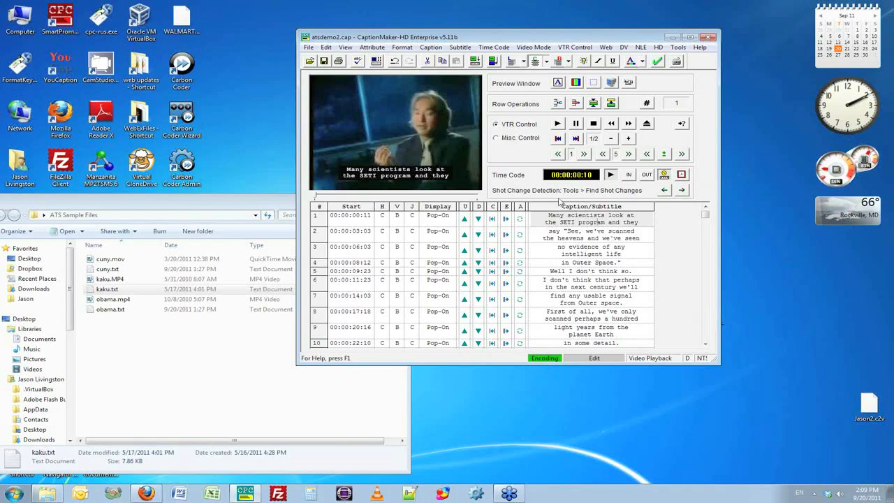
click(475, 62)
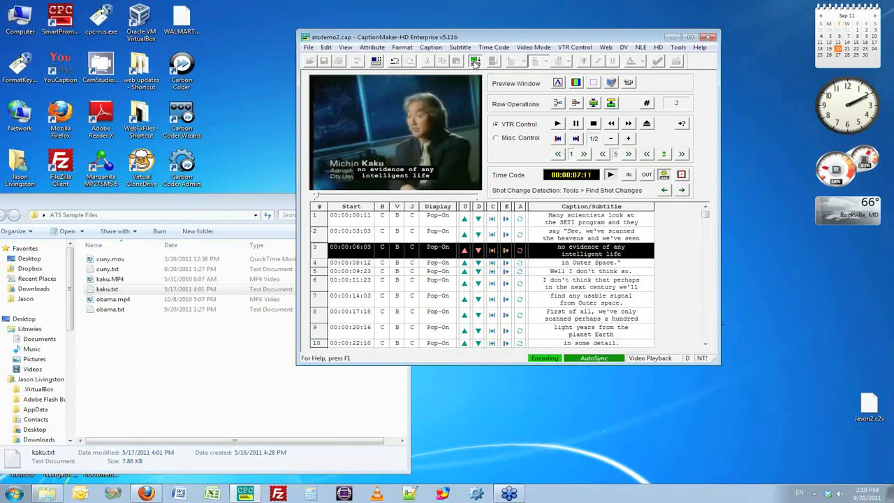
click(474, 61)
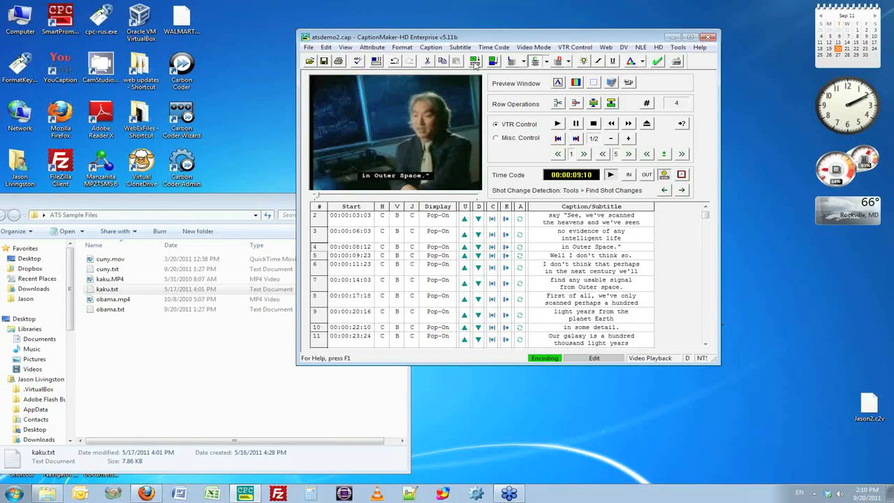
- Check the timing of the red-flagged caption in row 156 by playing in AutoSync from there, and stop at row 158
click(706, 208)
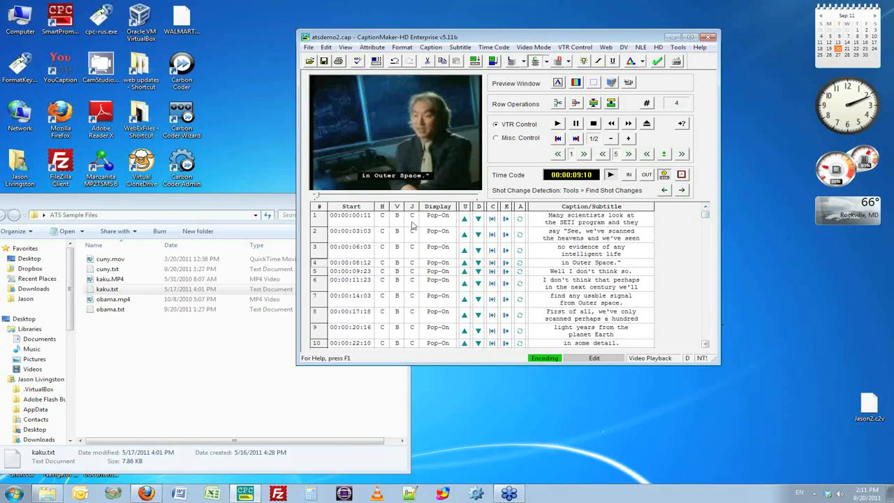
scroll(710, 218, down, 1)
drag(709, 219, 710, 309)
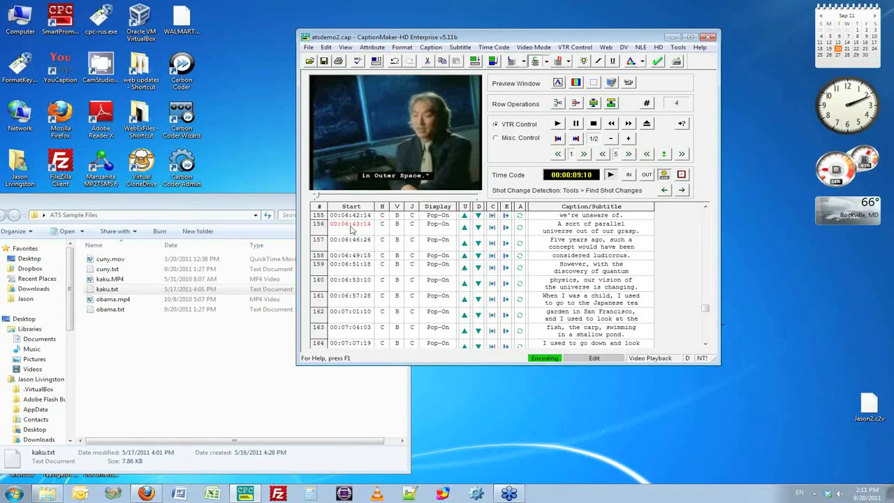
click(559, 226)
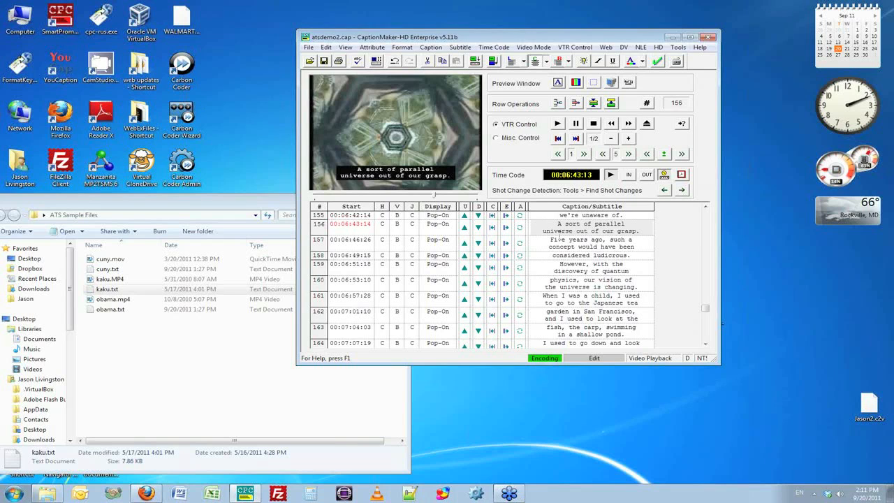
click(474, 62)
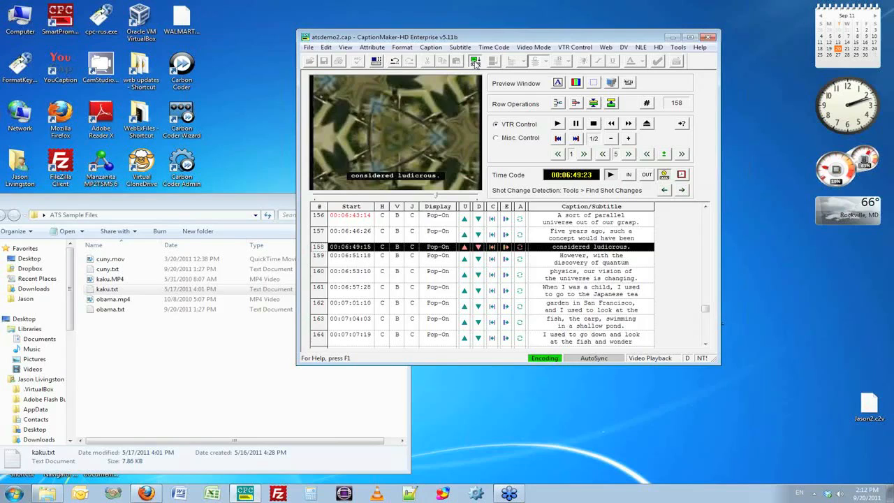
click(474, 62)
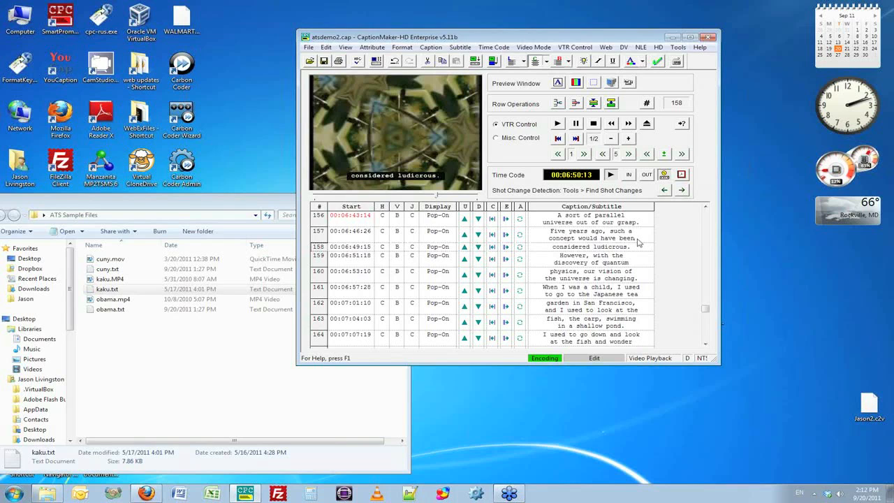
- Check the start times of rows 156 and 157 and look over the rest of the list down to the last caption
click(353, 221)
click(358, 237)
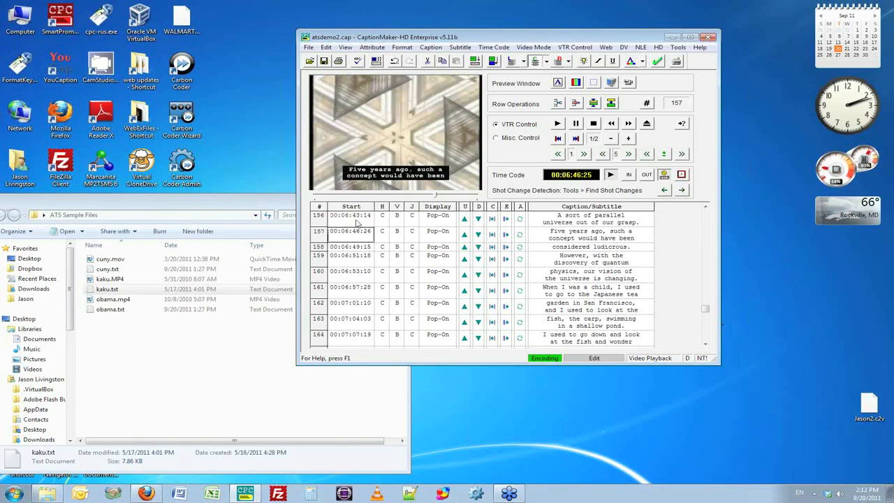
drag(706, 309, 708, 341)
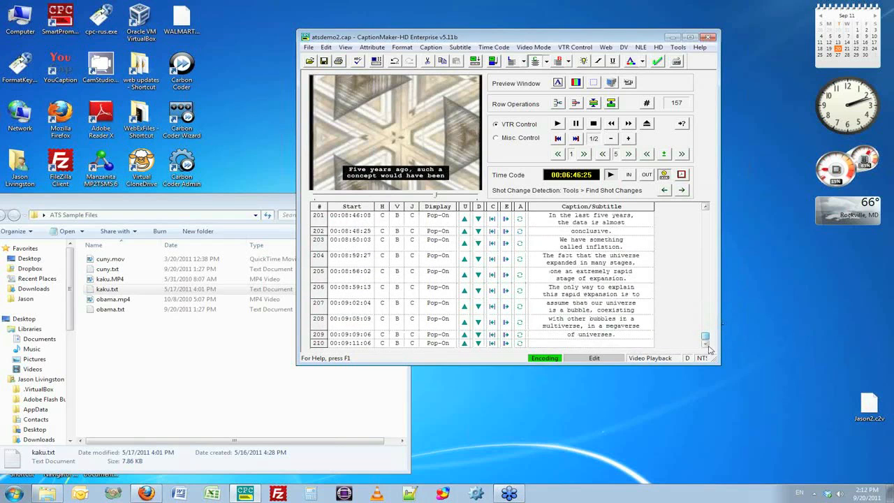
click(431, 48)
- Delete all start times from the caption list
drag(706, 337, 693, 213)
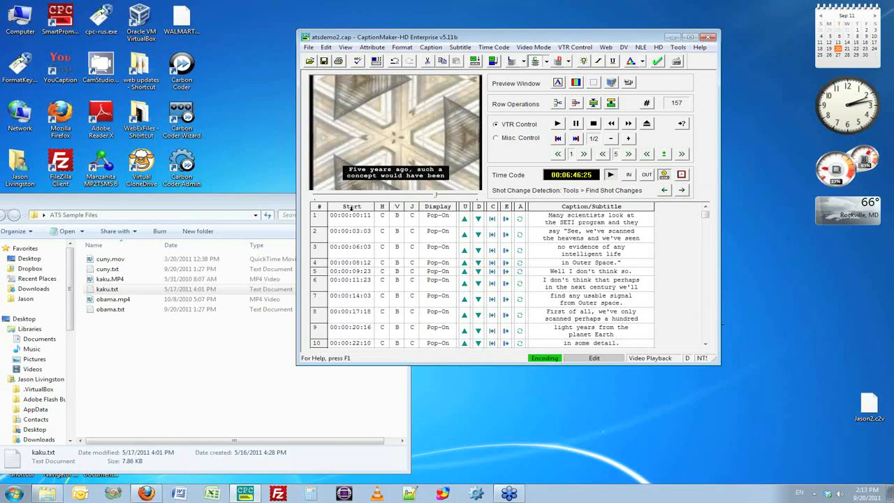
click(352, 208)
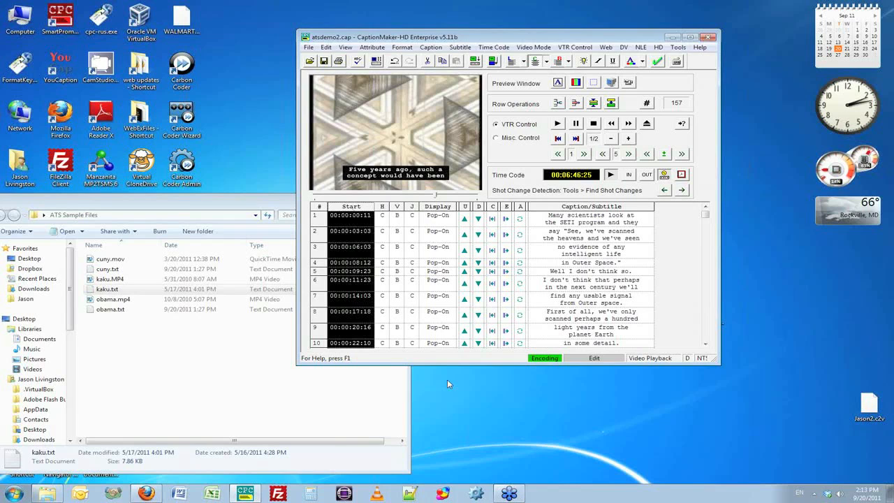
key(Delete)
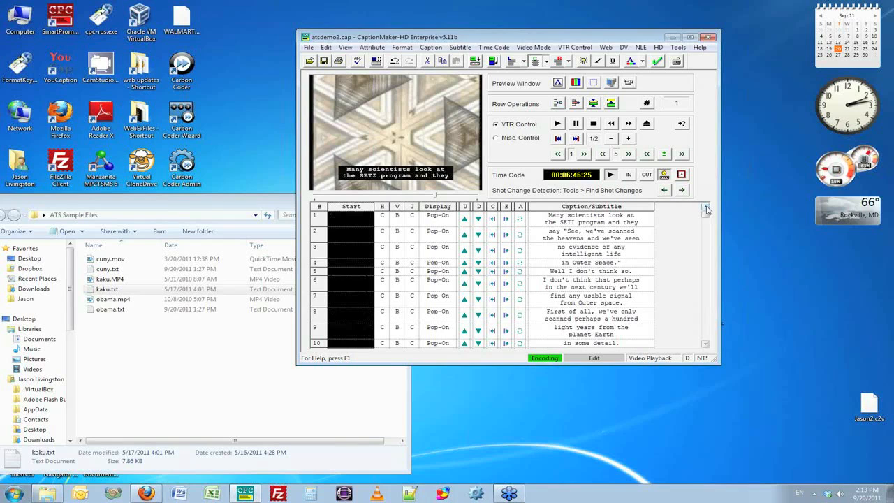
click(592, 271)
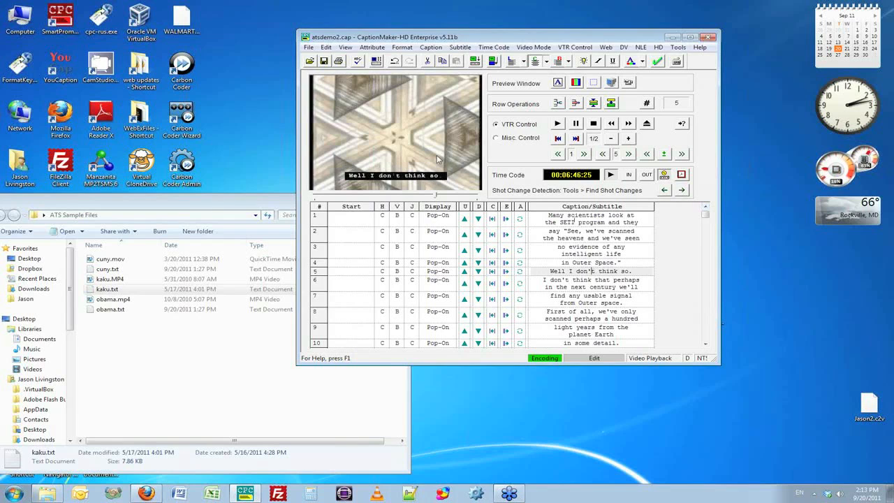
- Set the start time of the first caption to 00:00:00:00
drag(439, 195, 325, 199)
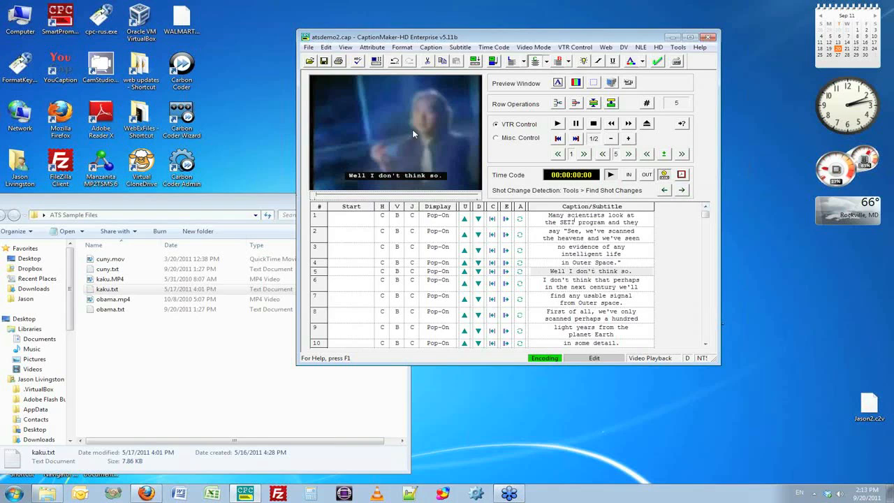
click(576, 221)
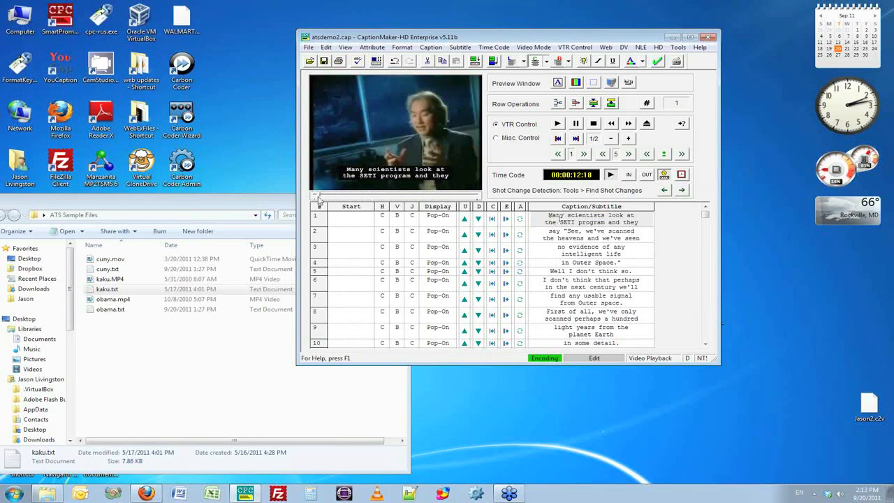
drag(319, 196, 323, 197)
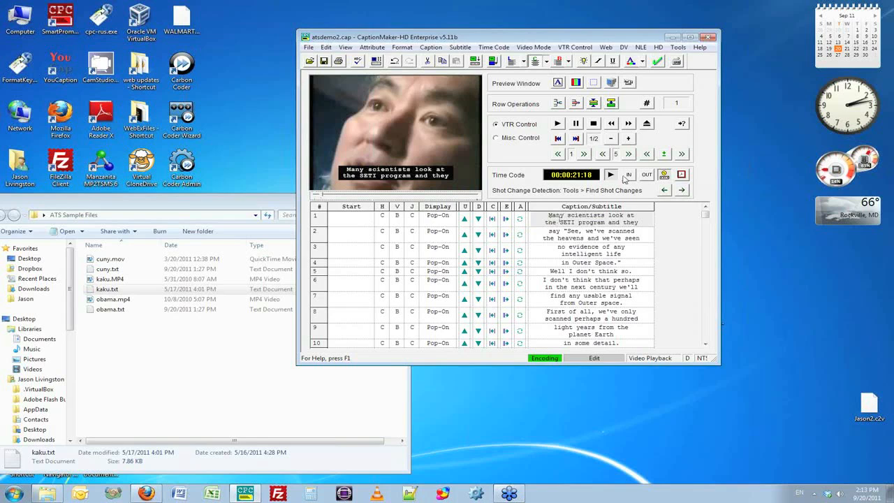
click(349, 222)
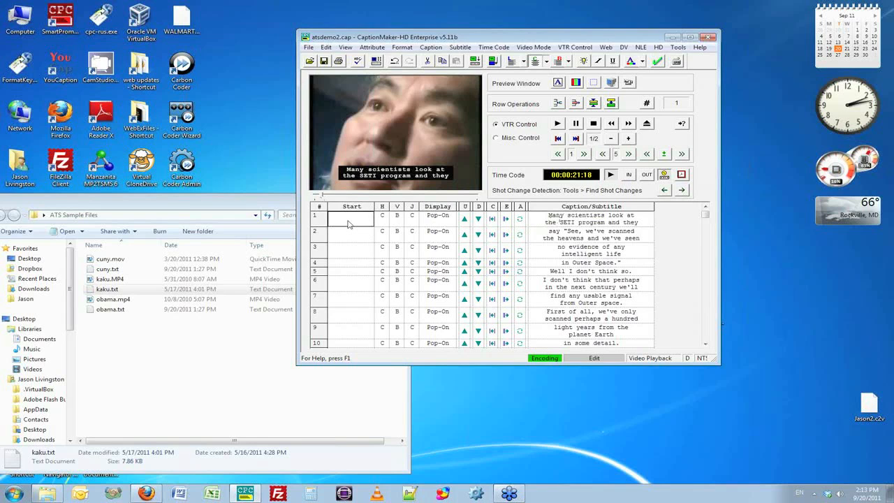
text(0)
key(Tab)
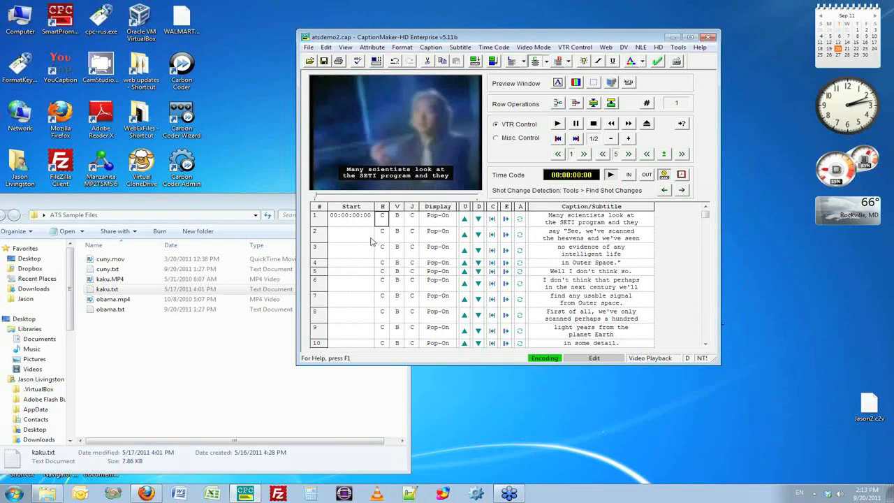
- Run Auto Time Stamp on only the selected caption rows 1 to 11
mouse_move(705, 216)
mouse_down()
mouse_move(707, 227)
mouse_move(707, 211)
mouse_up()
drag(316, 216, 326, 328)
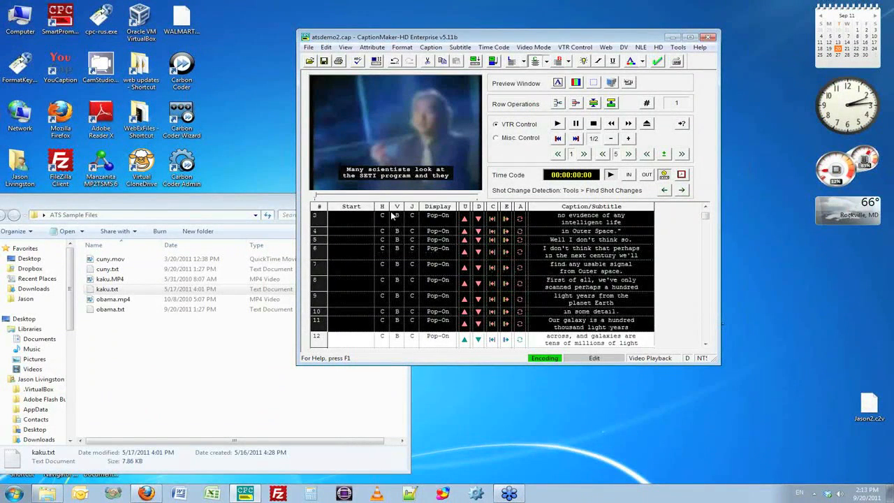
click(705, 207)
click(705, 208)
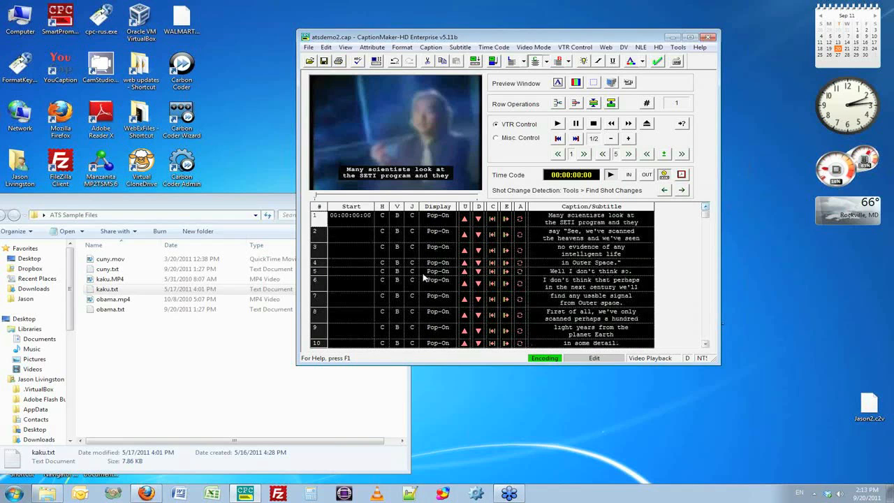
click(493, 47)
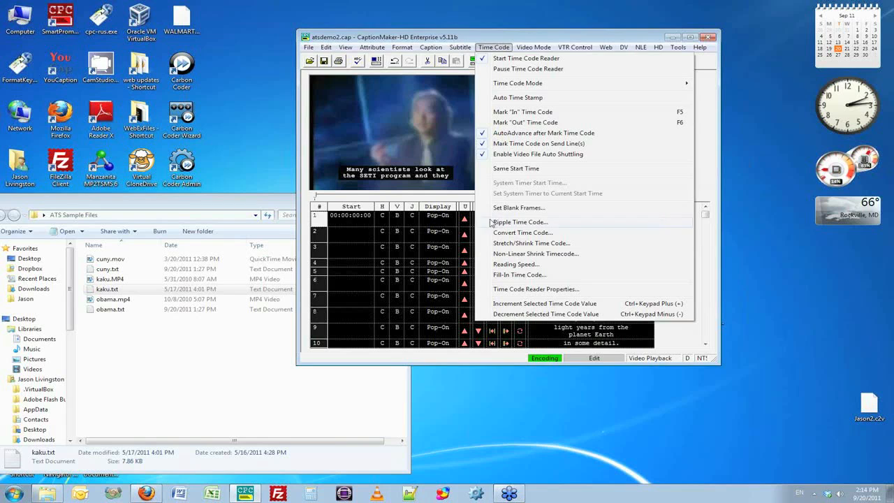
click(532, 112)
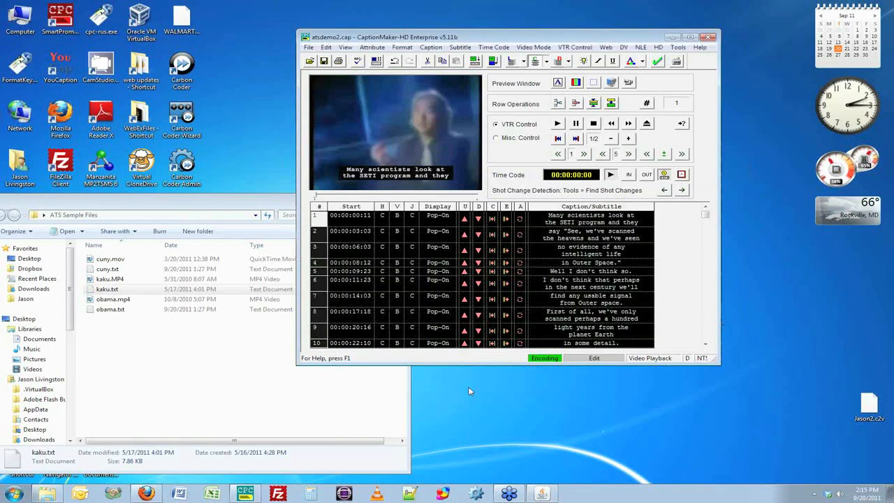
- Check the generated start times at rows 3 and 11 and look through the remaining rows to the end of the list
click(362, 253)
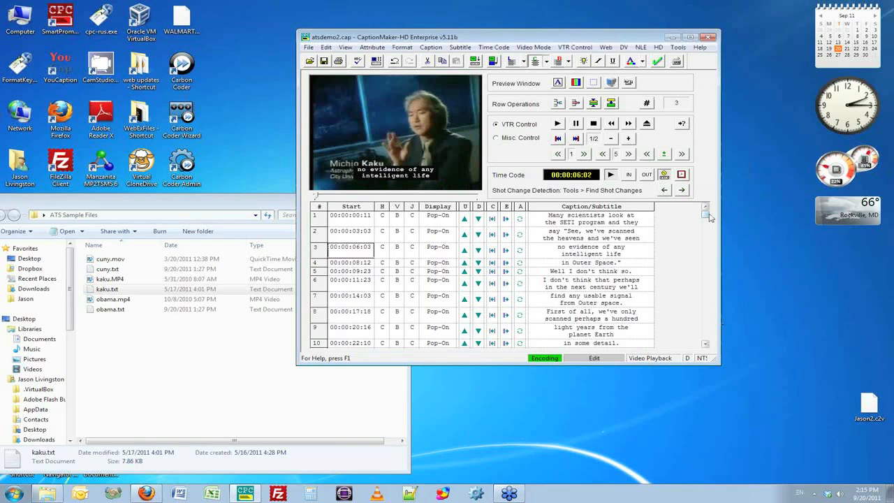
drag(707, 214, 708, 217)
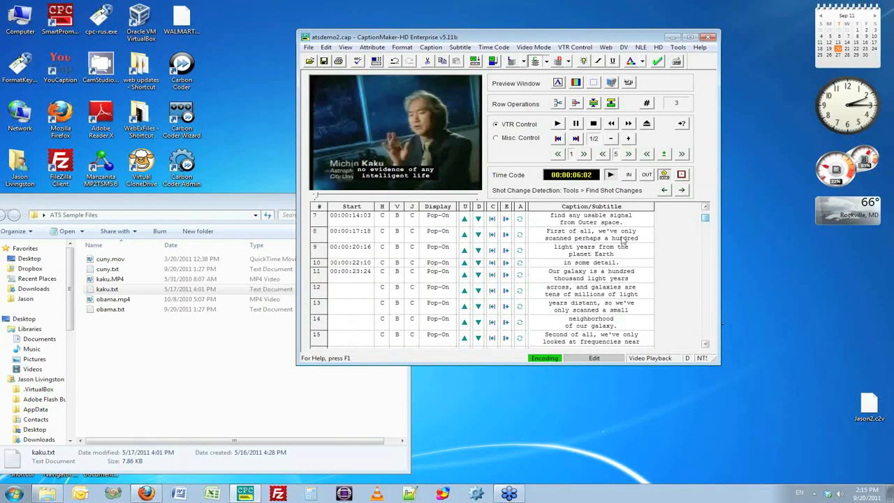
click(346, 274)
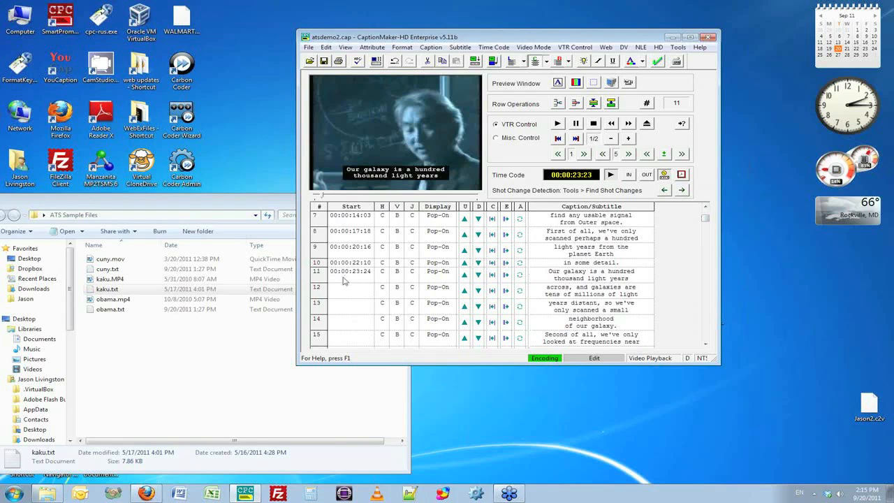
drag(706, 218, 710, 339)
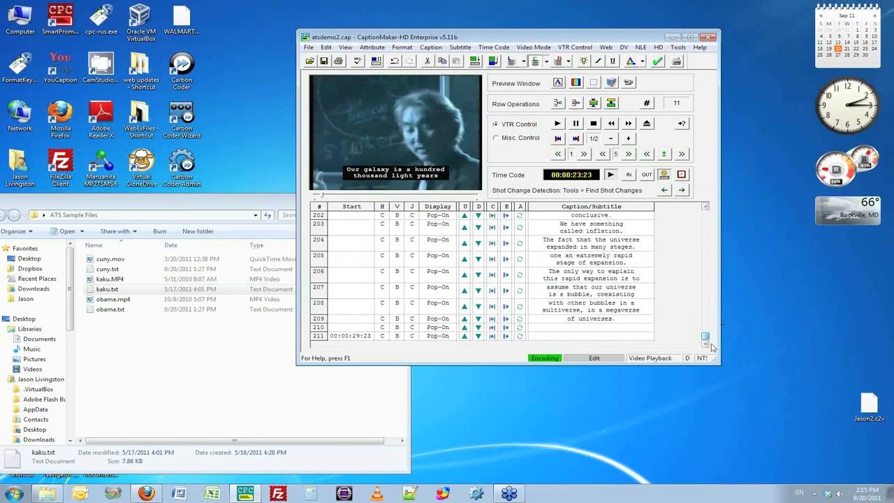
drag(706, 337, 705, 340)
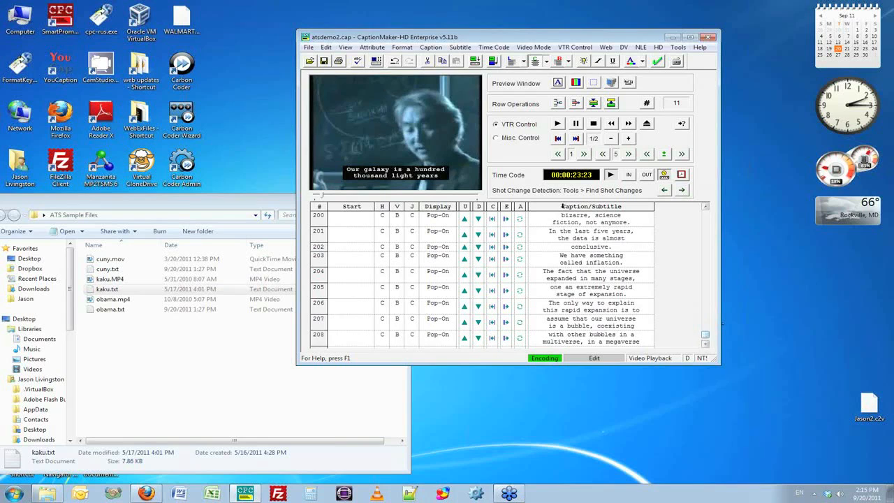
- Move the video to near 00:07:58 and mark that position as the start time of row 204
click(597, 278)
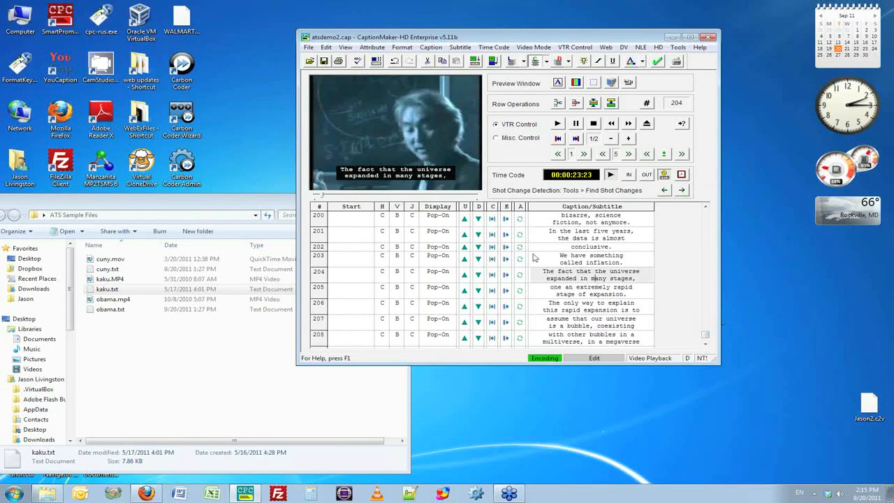
click(360, 276)
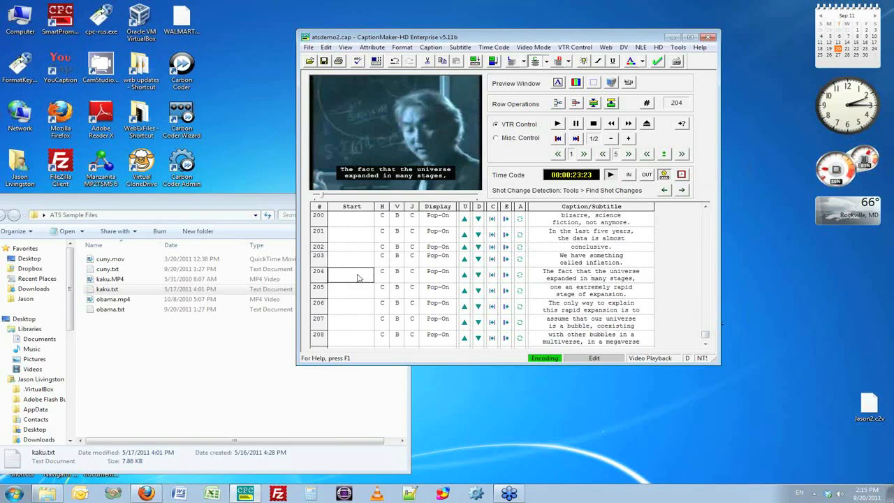
drag(311, 196, 456, 199)
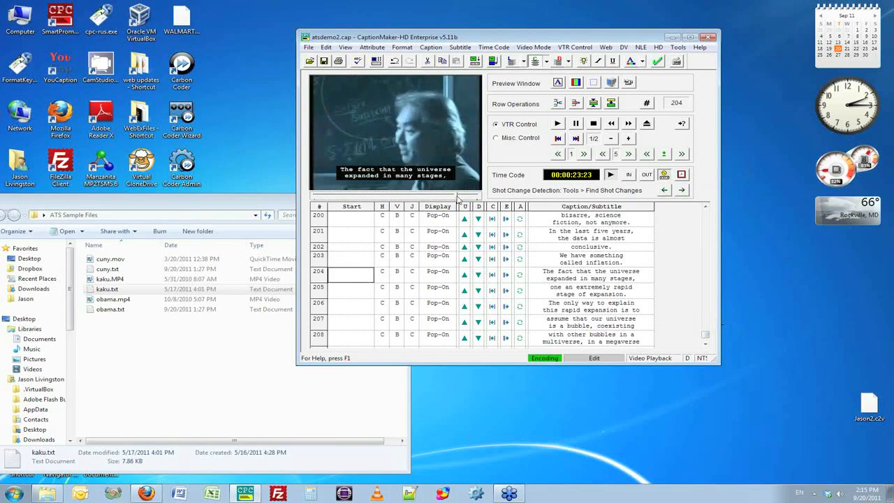
click(629, 175)
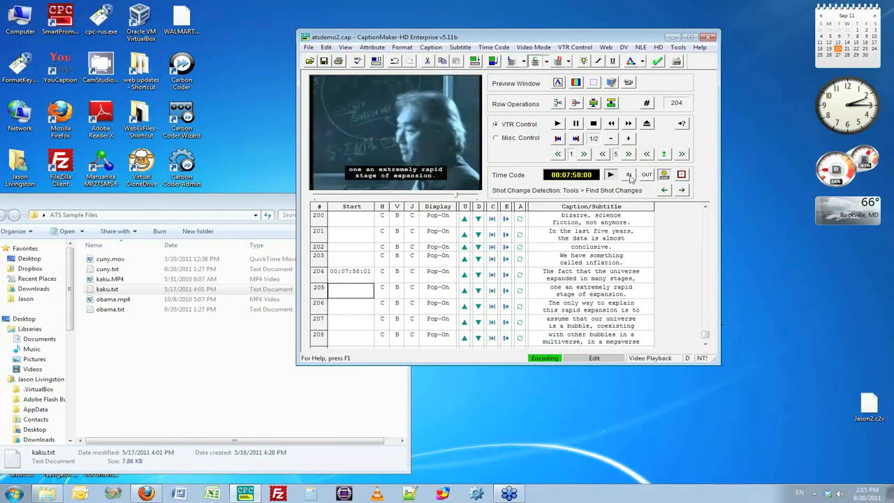
drag(313, 274, 325, 327)
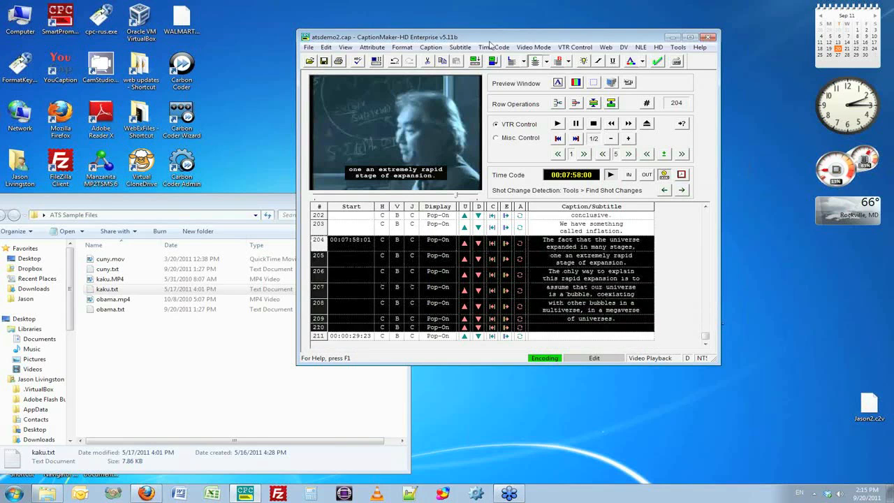
click(632, 231)
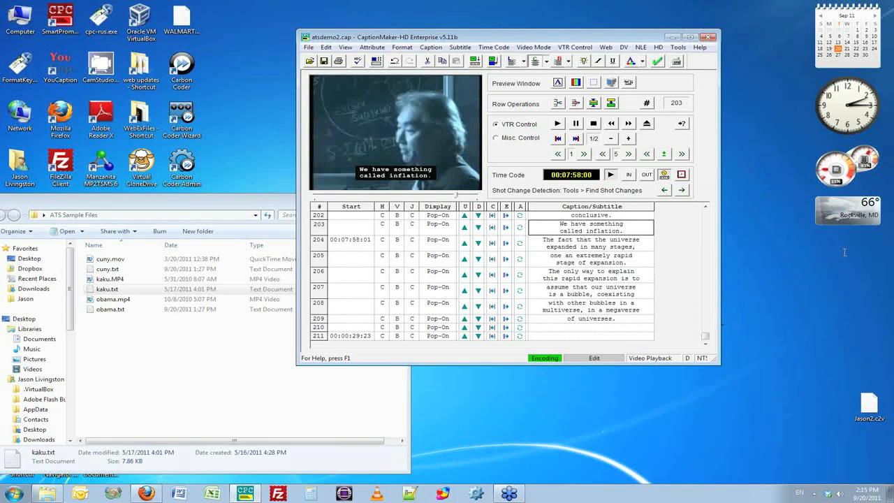
click(886, 223)
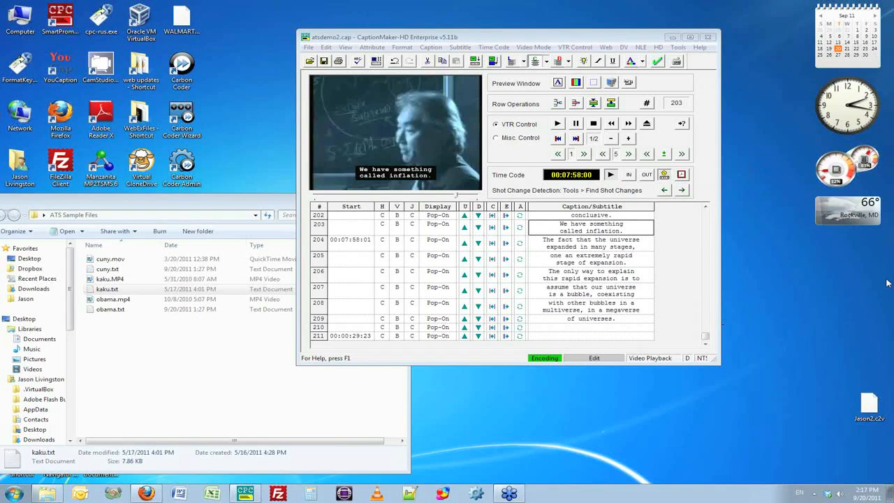
- Select the entire Start column and view the Ripple Time Code options without applying a change
drag(706, 336, 706, 211)
click(354, 207)
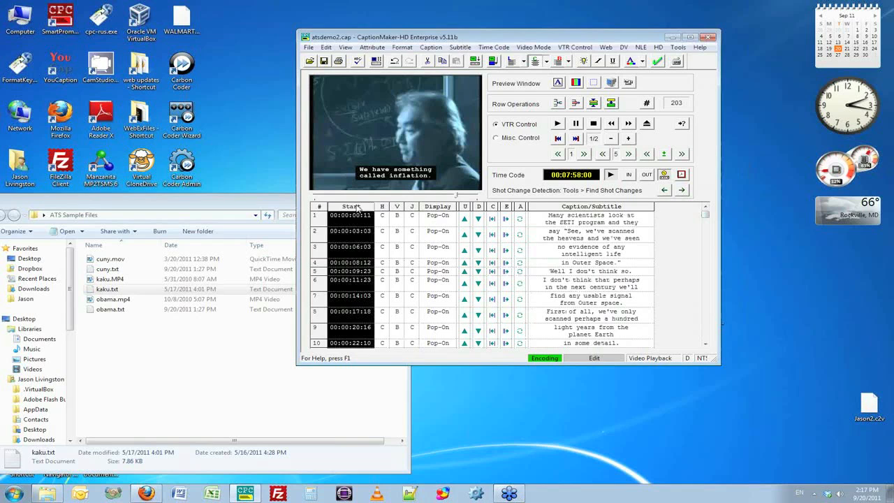
click(494, 47)
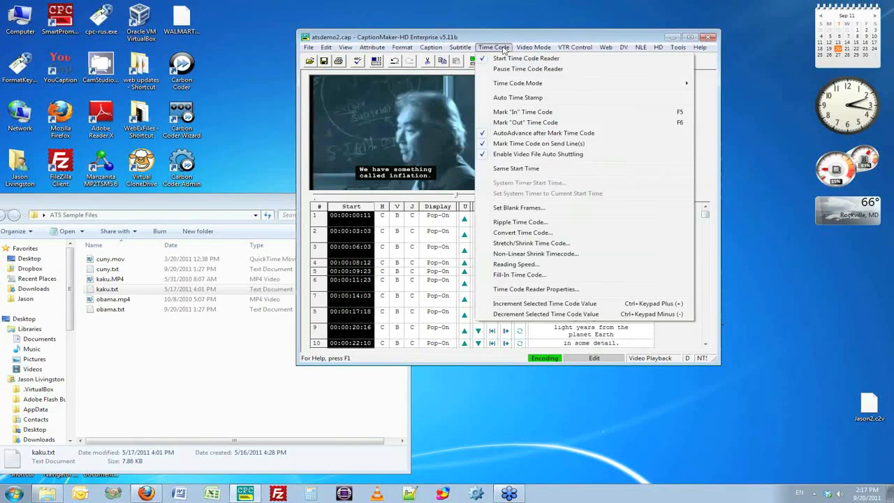
click(551, 225)
click(485, 285)
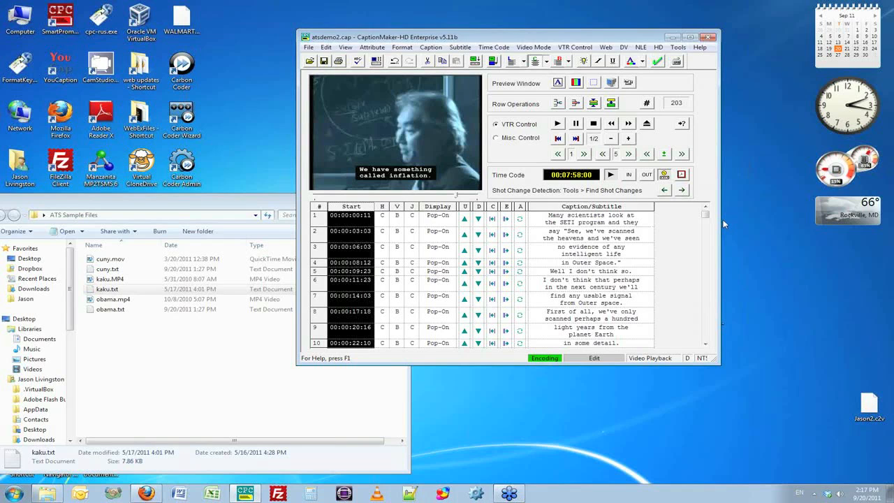
click(890, 284)
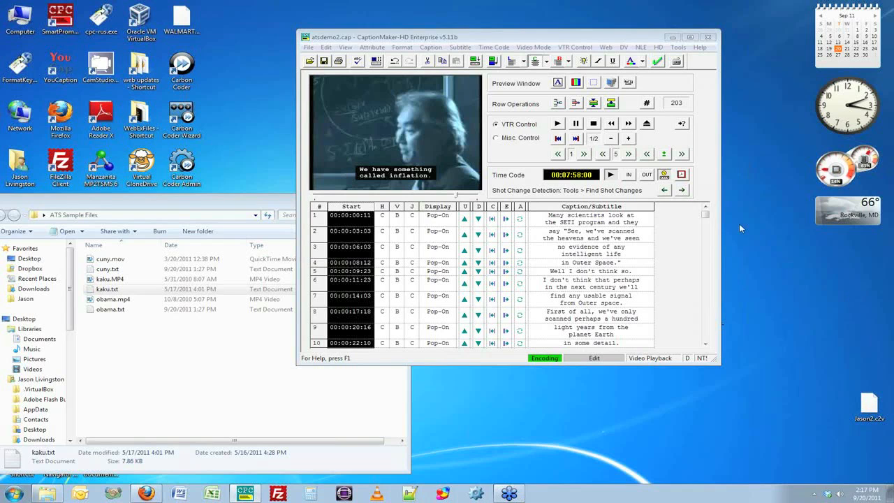
- Step through captions 1 to 10 one at a time to check each against its video frame
click(631, 218)
click(620, 236)
click(613, 255)
click(609, 262)
click(605, 273)
click(601, 287)
click(607, 304)
click(606, 319)
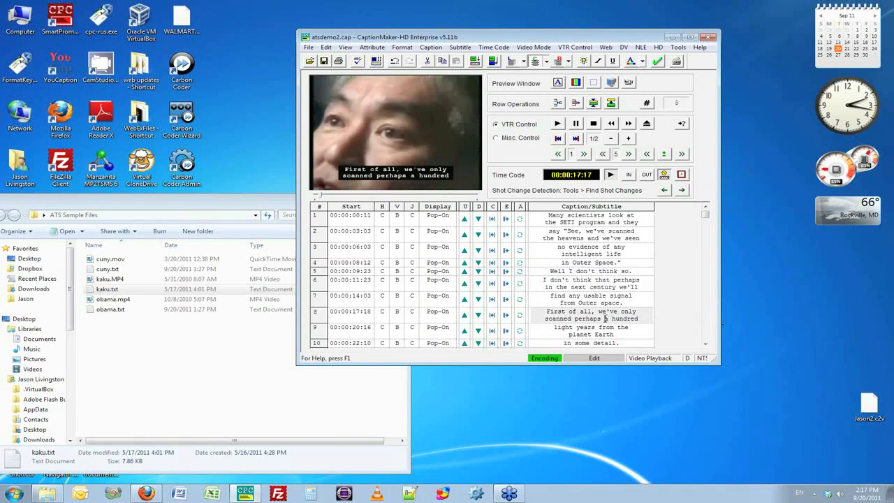
click(601, 334)
click(588, 343)
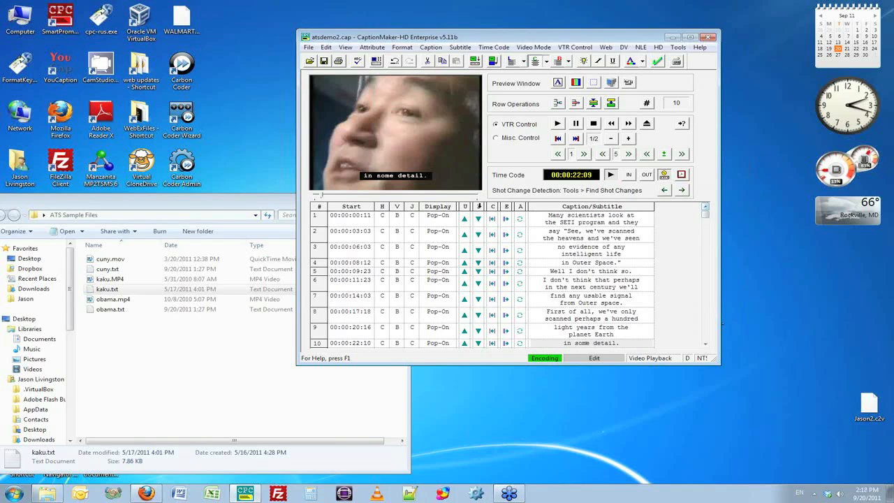
- Select captions 1 to 7 and set their vertical position to Top
click(621, 222)
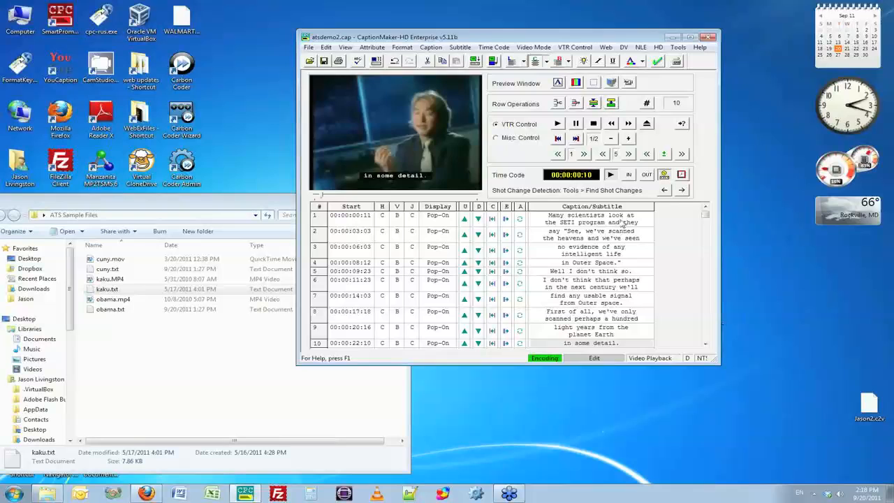
click(572, 222)
drag(344, 229, 313, 306)
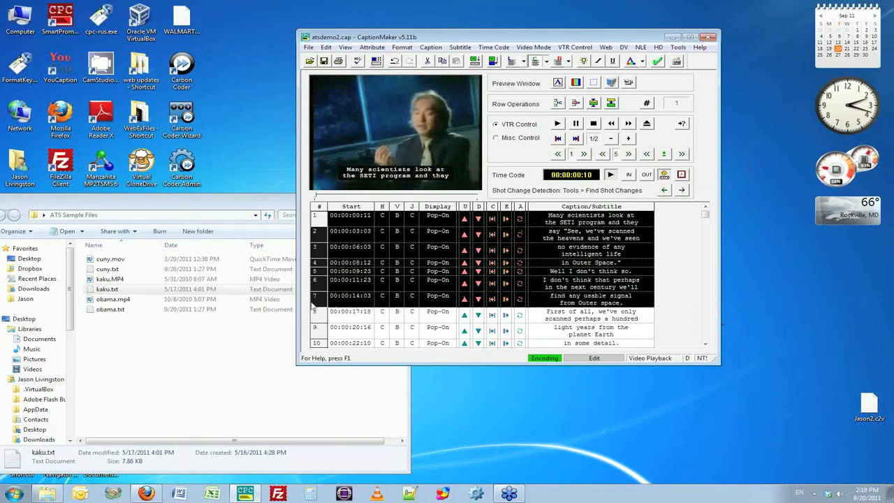
right_click(396, 299)
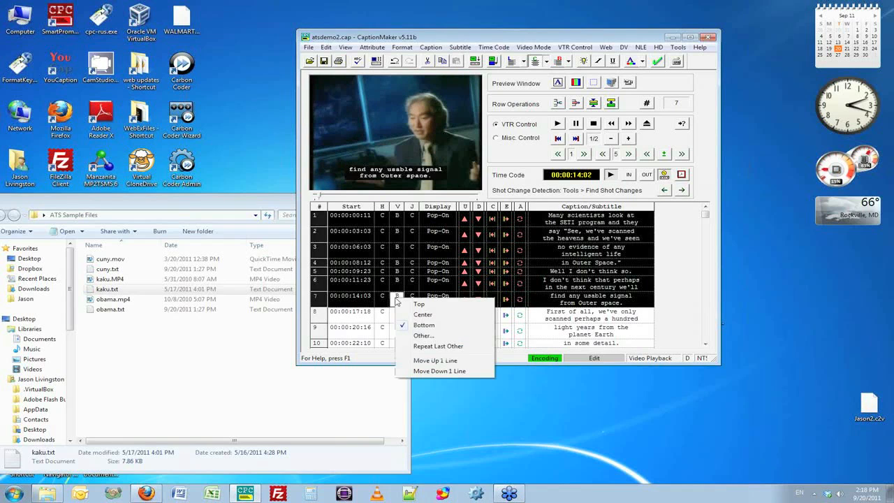
click(419, 304)
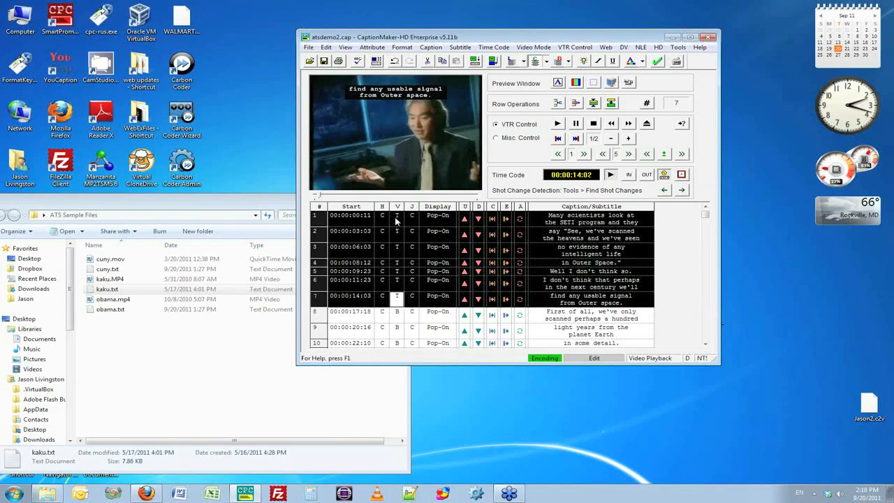
- Set the vertical position of captions 1 to 7 to Center, then back to Bottom
click(396, 216)
click(414, 234)
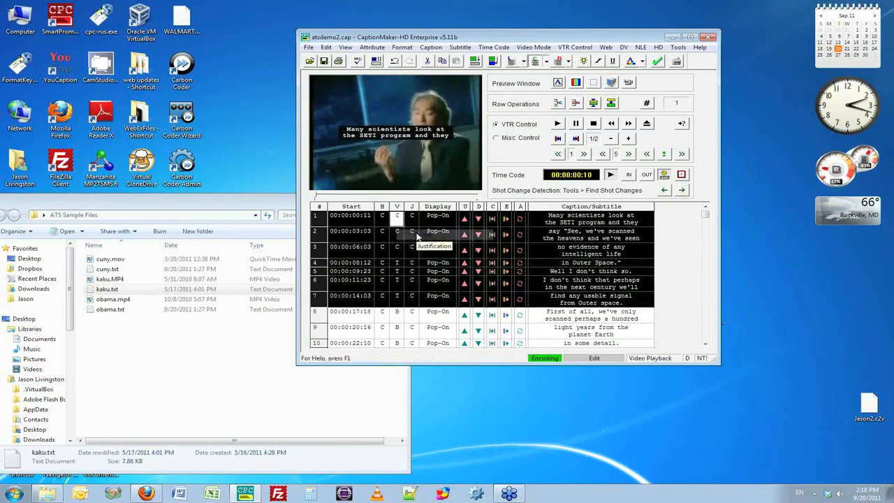
click(395, 219)
click(432, 246)
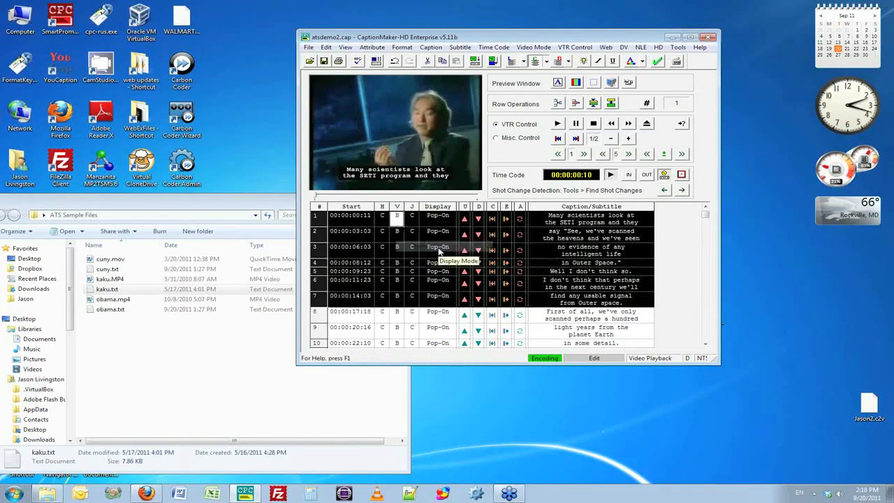
- Switch to MacCaption on the Mac and bring the empty atsdemo.cca project to the front
click(890, 285)
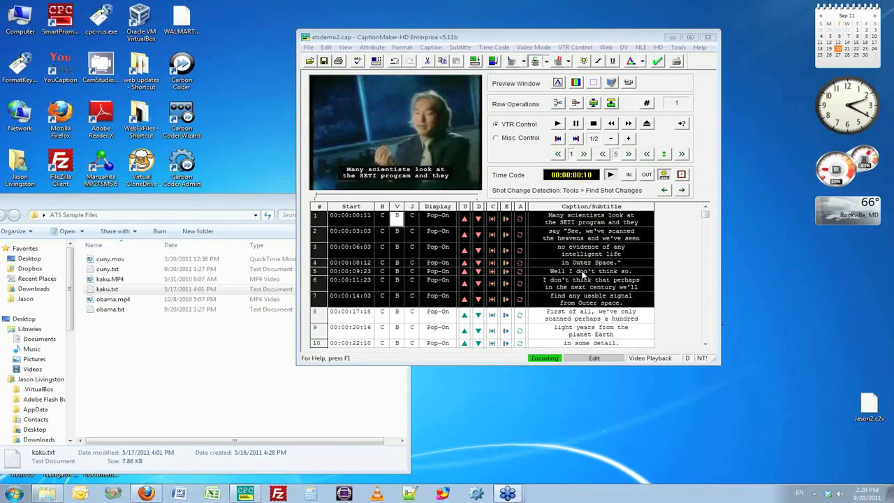
click(472, 265)
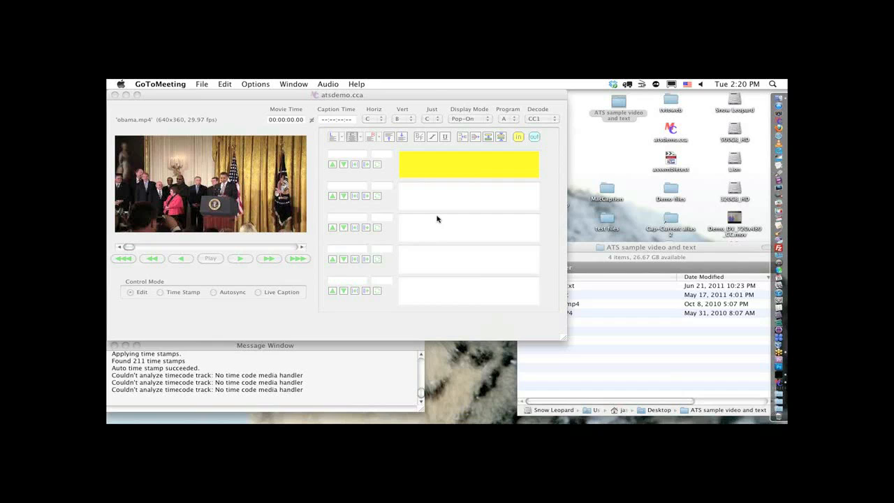
click(433, 96)
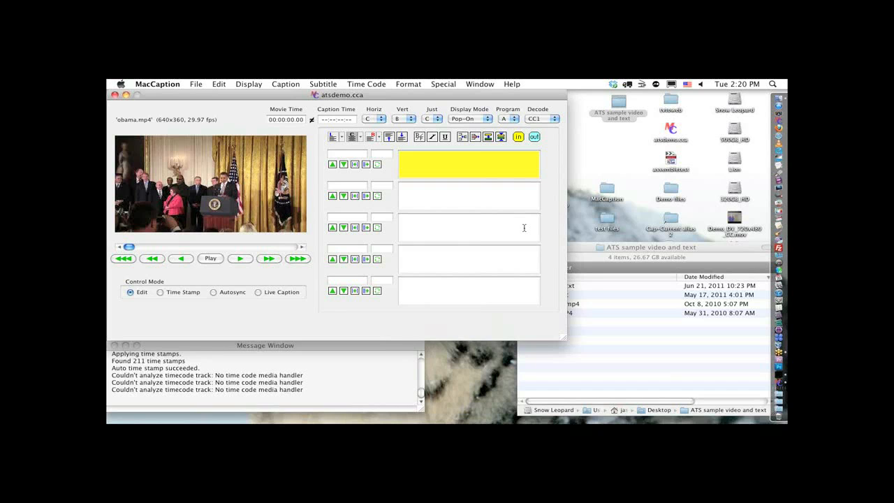
click(580, 257)
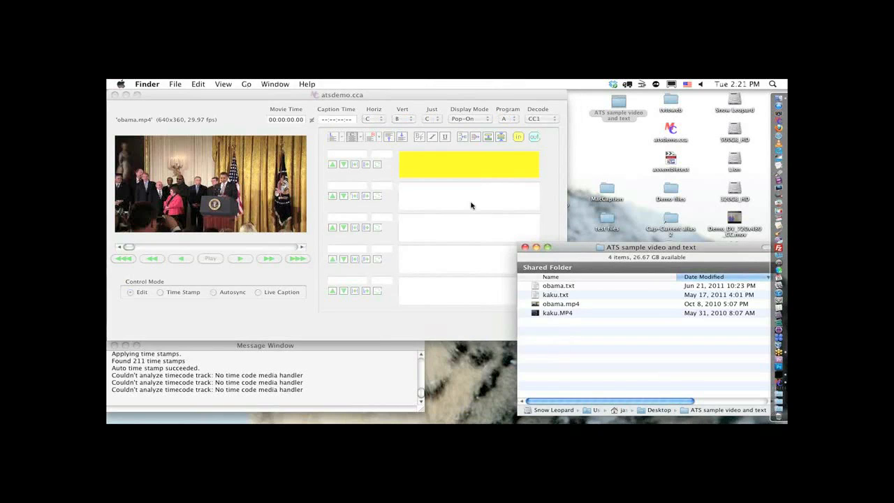
click(214, 119)
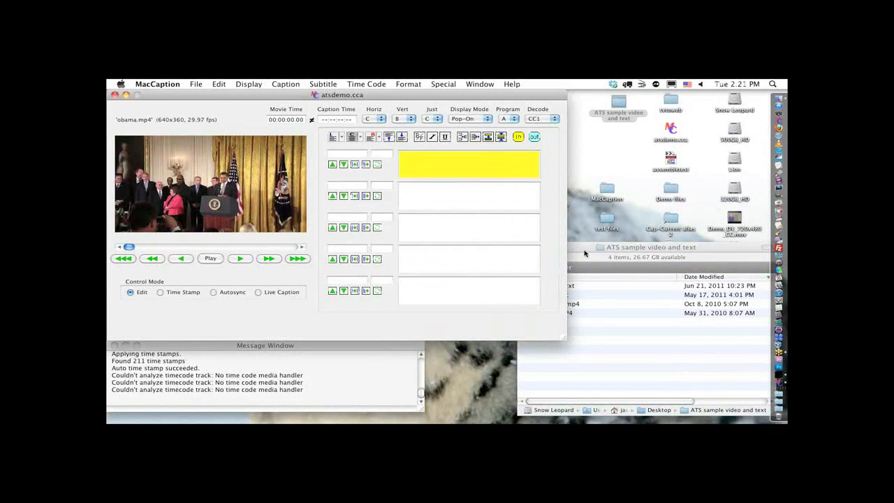
- Preview the contents of obama.txt in the ATS sample video and text folder, then close the preview
click(586, 254)
click(560, 287)
key(space)
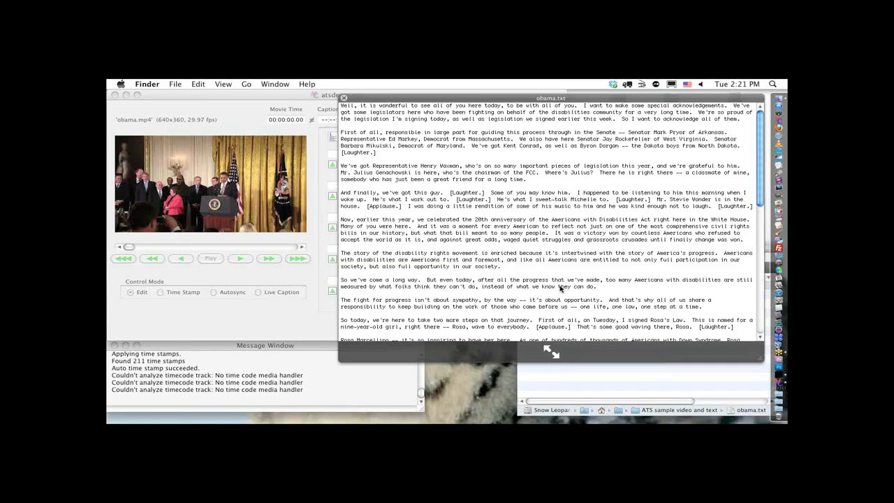
key(space)
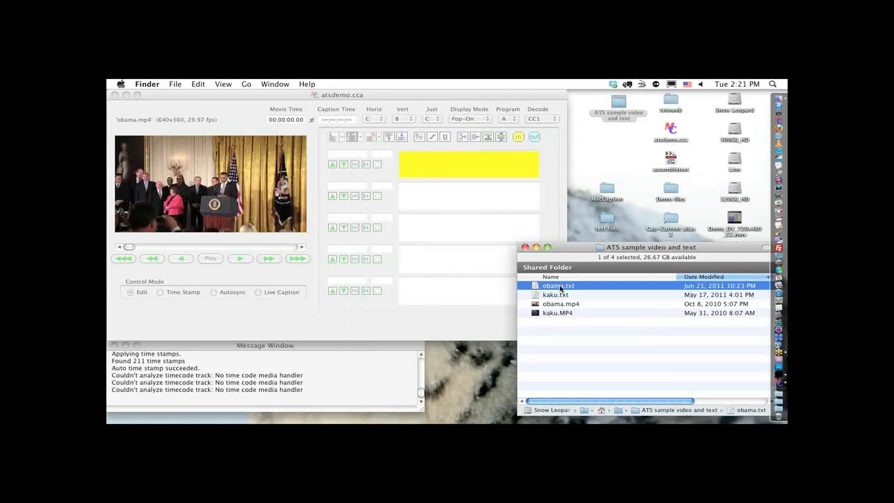
- Import obama.txt into the caption project, combining lines into captions of at most 2 rows and 26 characters per line
drag(562, 286, 445, 205)
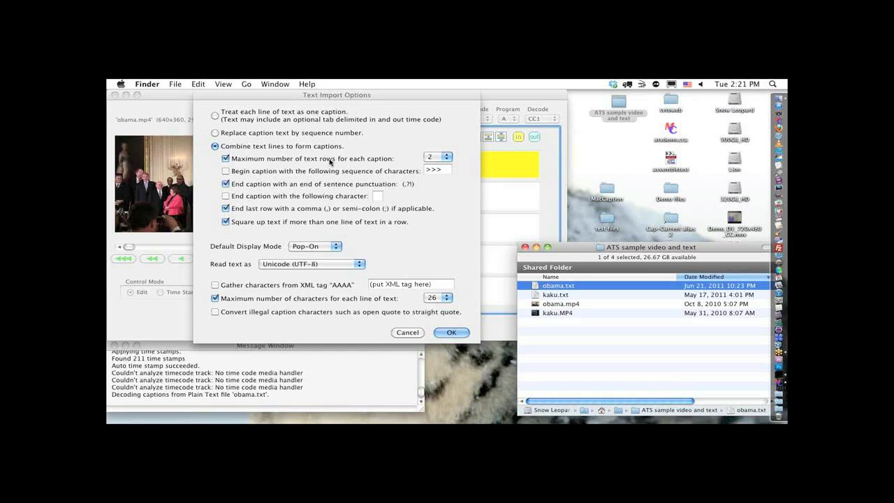
click(452, 336)
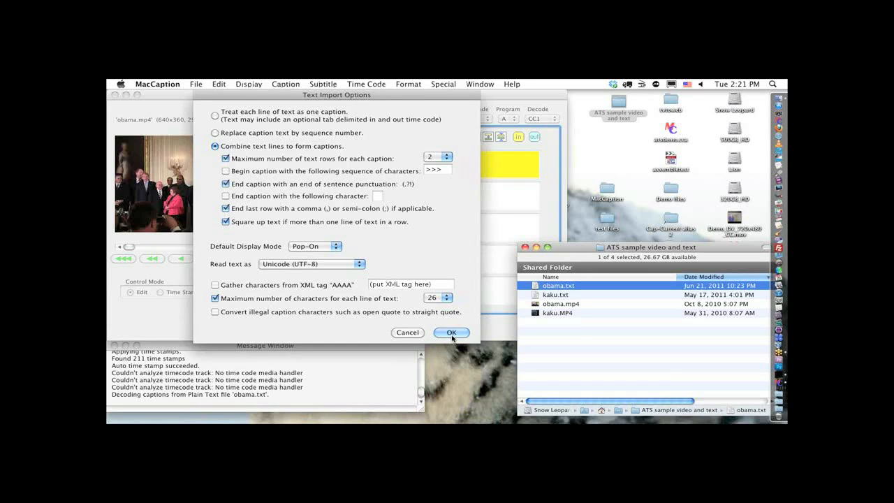
click(452, 334)
- Go through imported captions 2 to 5 to check how the text was divided
click(464, 208)
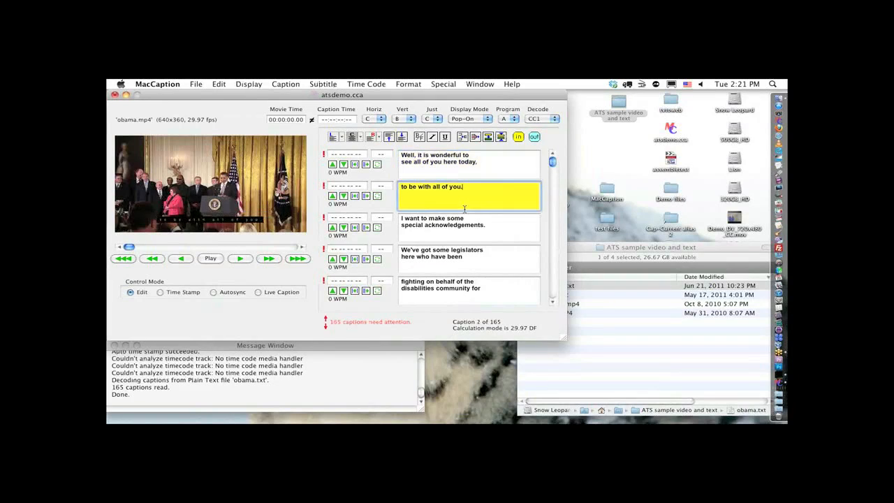
click(459, 232)
click(457, 255)
click(463, 287)
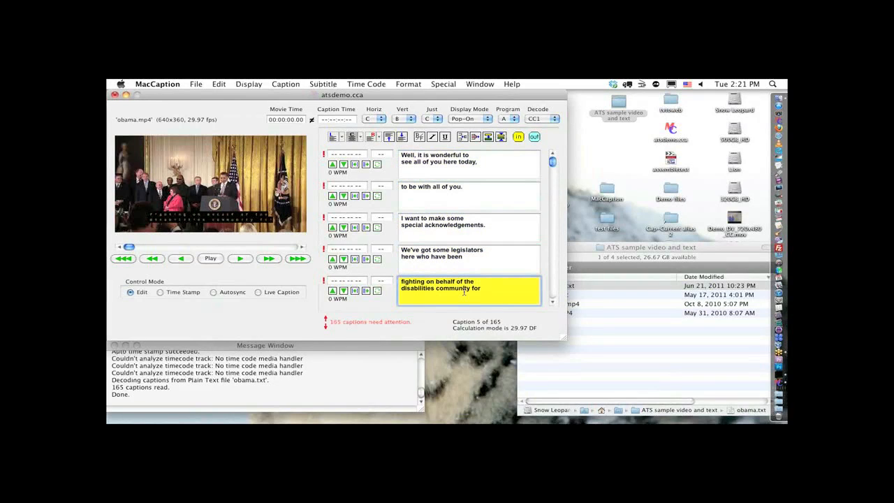
- Run Auto Time Stamp on the imported captions using the obama.mp4 movie
click(389, 203)
click(376, 83)
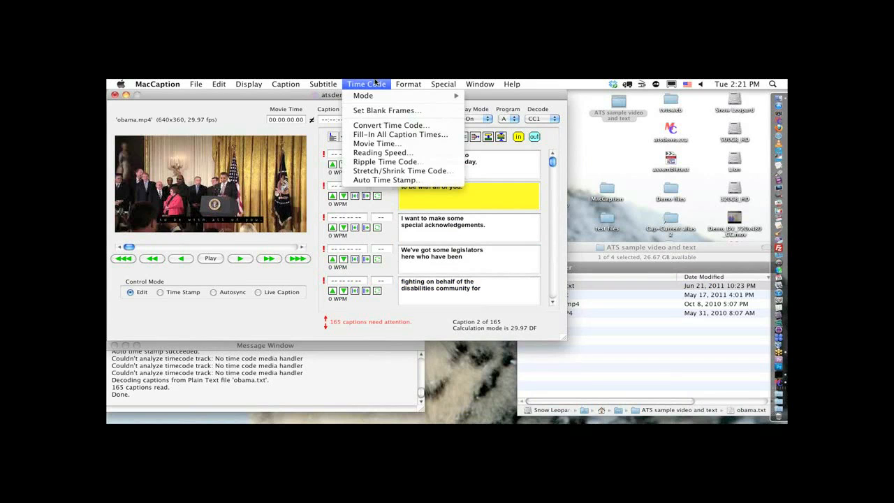
click(391, 181)
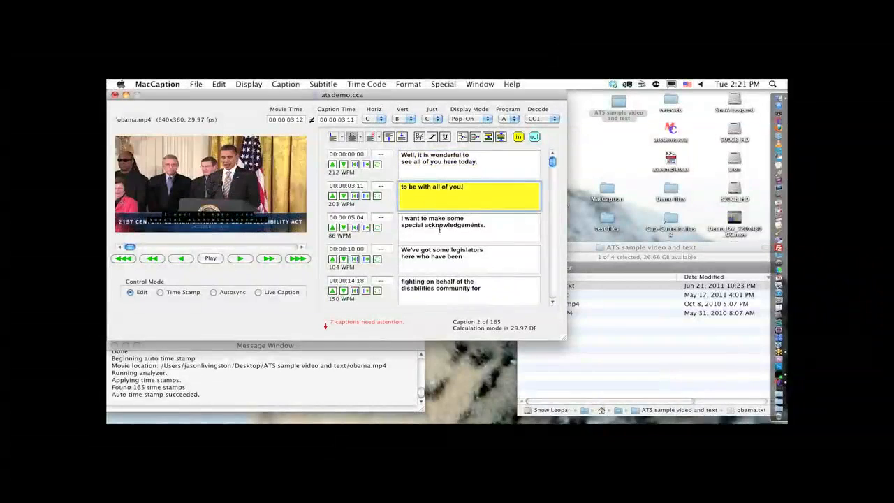
- Step through captions 3 to 5 to check their generated times against the video frames
click(440, 230)
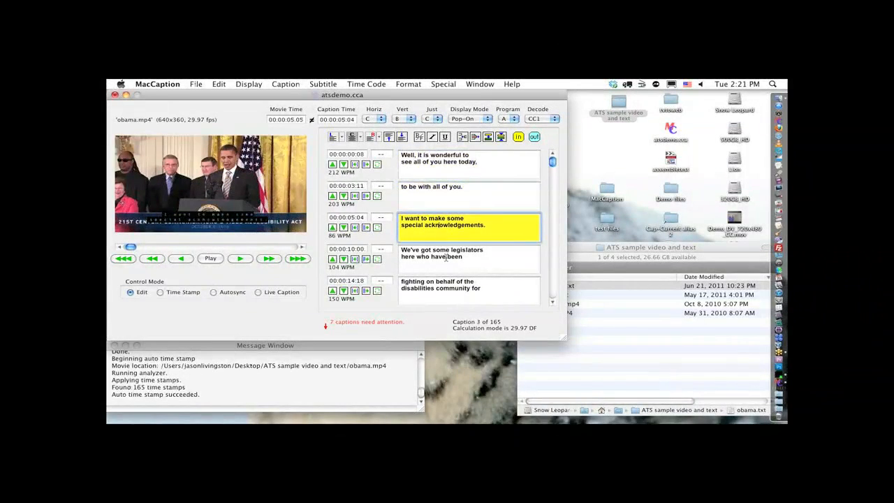
click(446, 258)
click(449, 288)
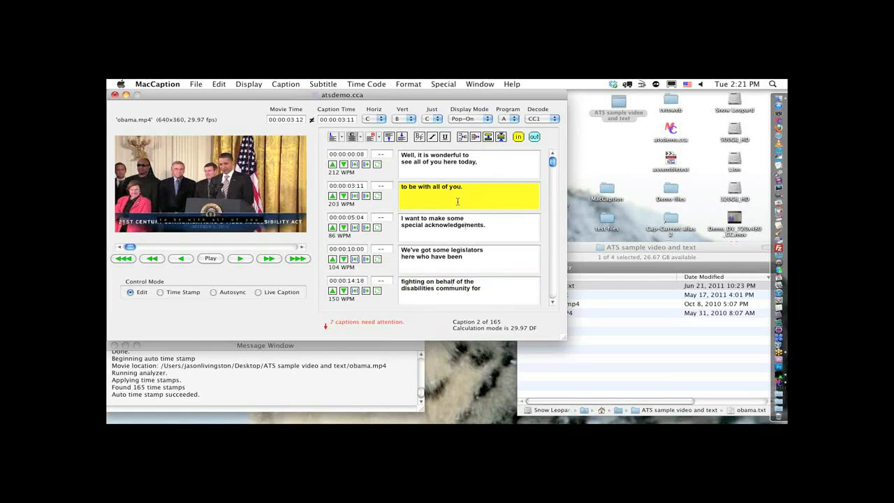
- Set the vertical position of captions 1 to 4 to top and check caption 3 on the video
click(441, 170)
drag(391, 171, 390, 260)
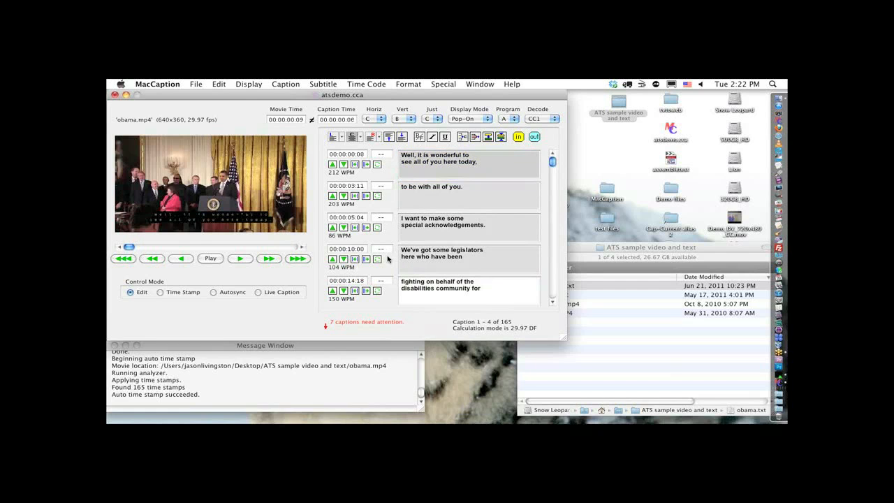
click(389, 136)
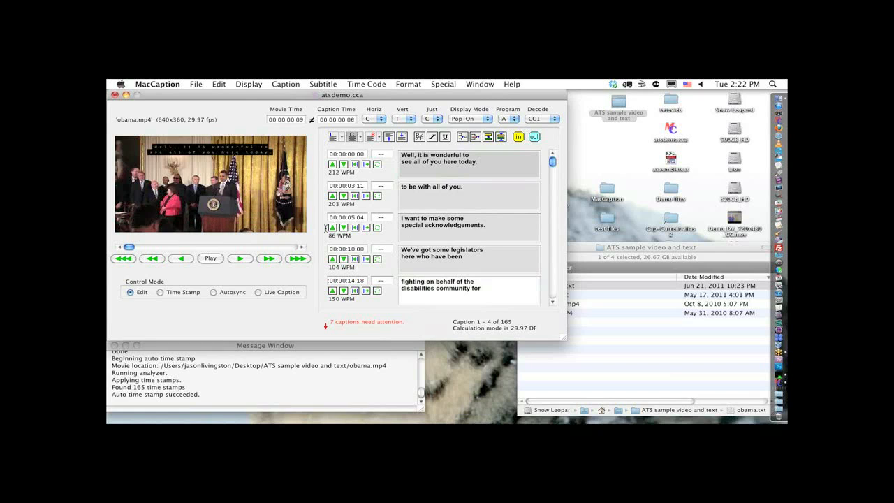
click(408, 228)
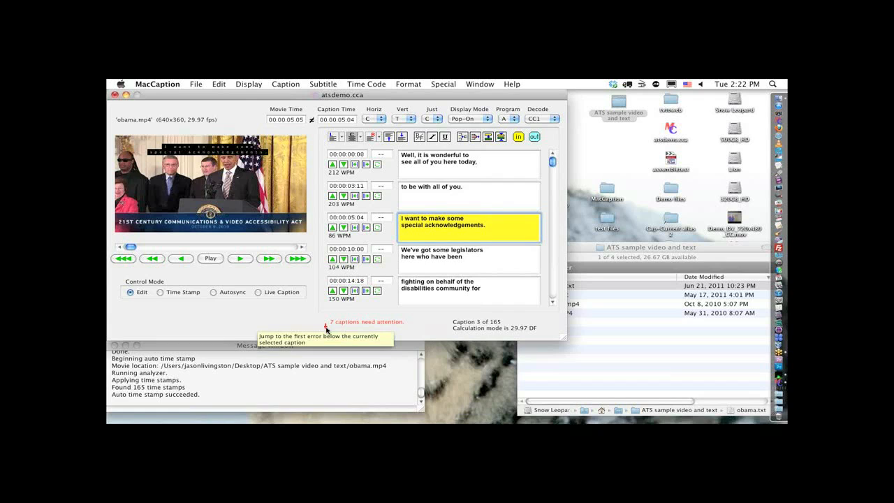
- Jump to the first caption needing attention, read its error explanation and show its video frame
click(326, 328)
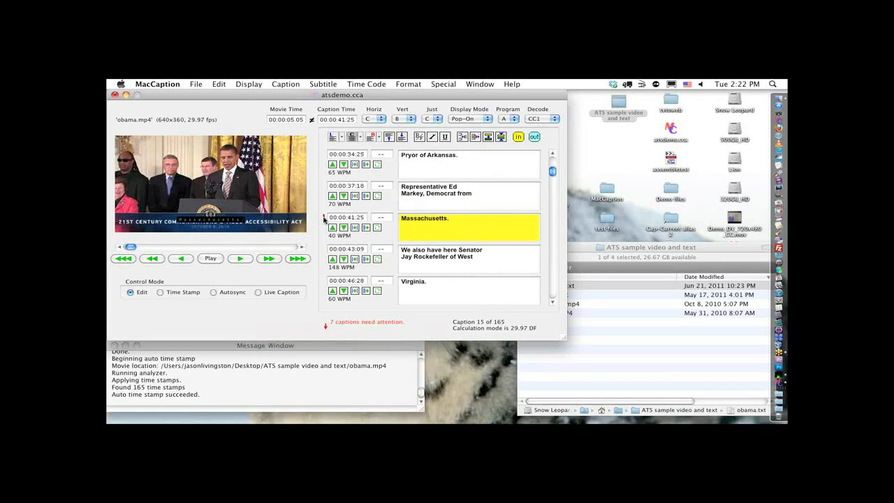
mouse_move(324, 220)
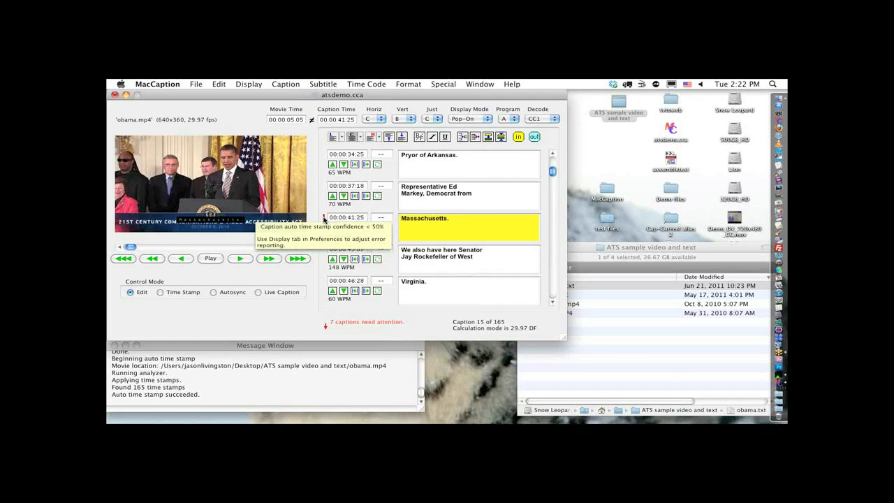
click(451, 227)
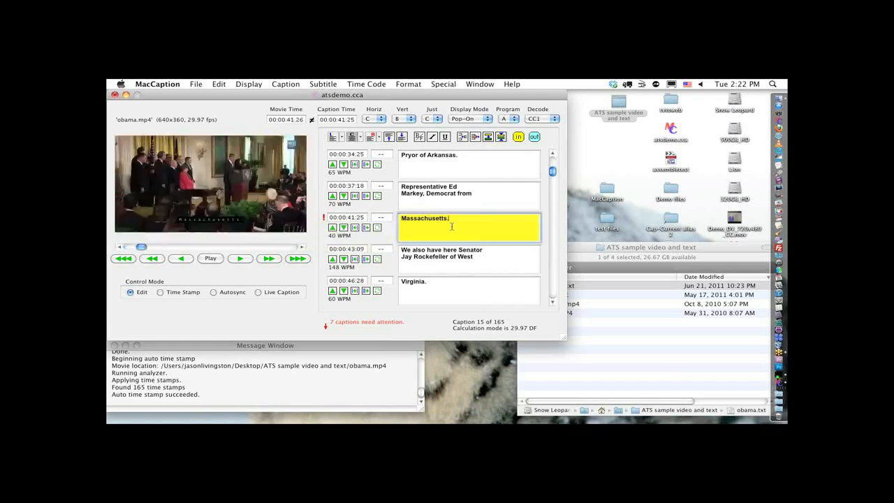
- Play captions 14 and 15 in Autosync mode with sound, then check captions 16 and 17 against the video
click(439, 195)
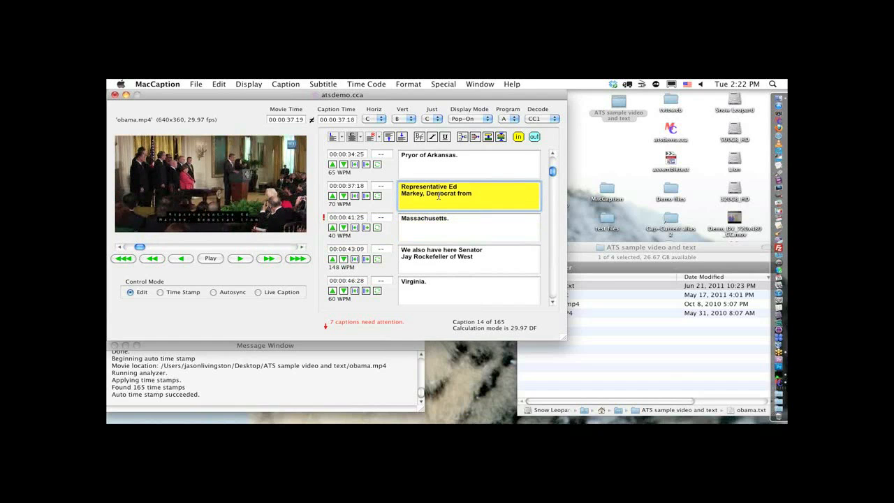
click(236, 292)
click(211, 259)
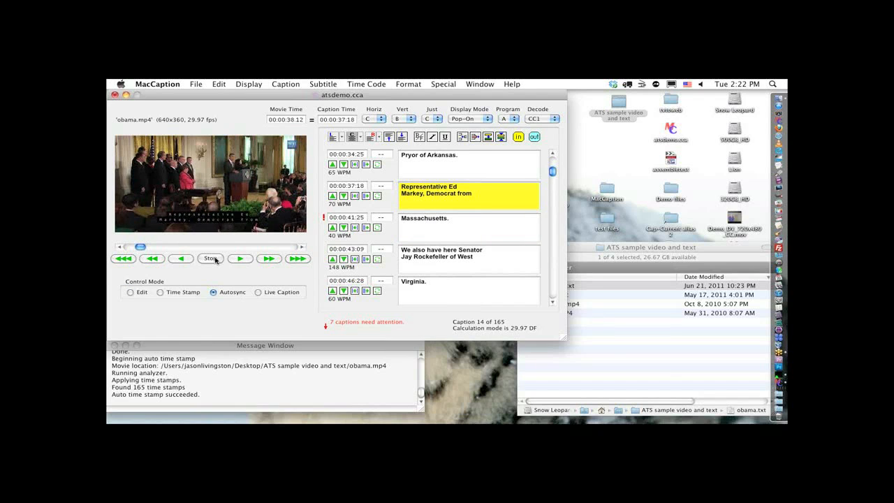
key(XF86AudioRaiseVolume)
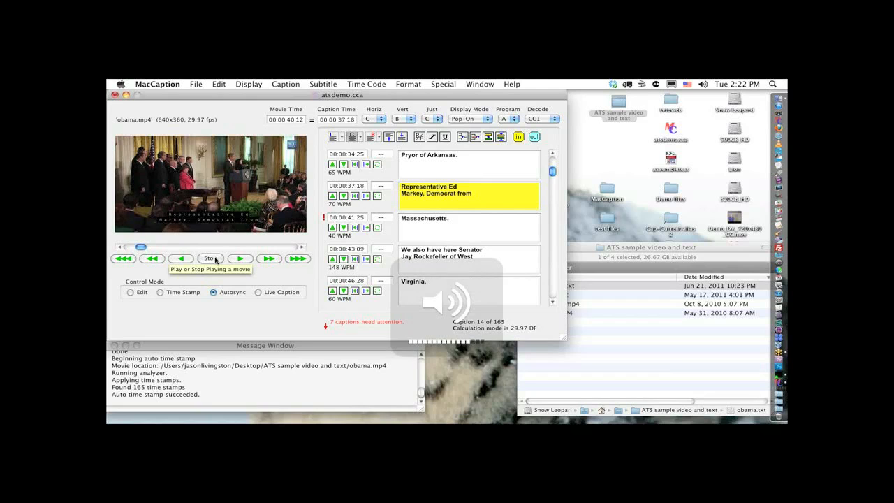
click(211, 259)
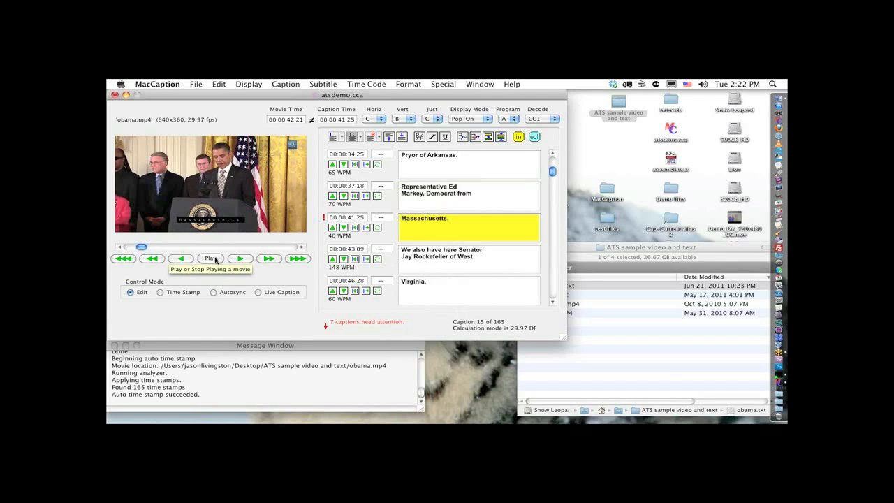
key(XF86AudioMute)
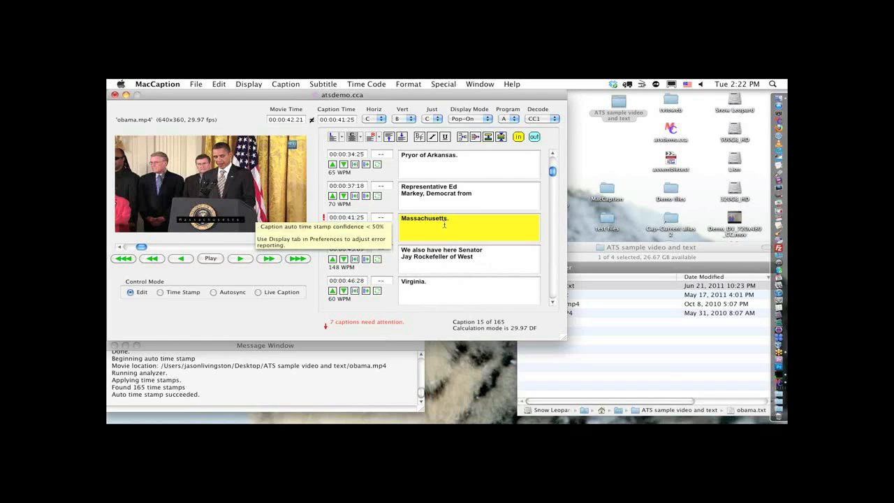
click(445, 252)
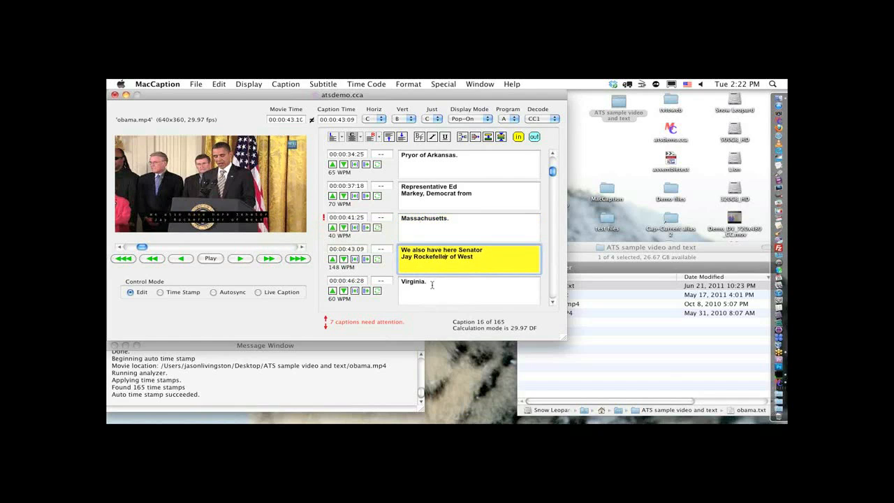
click(434, 283)
- Jump to the next caption needing attention, show the captions following it and bring up its video frame
click(326, 326)
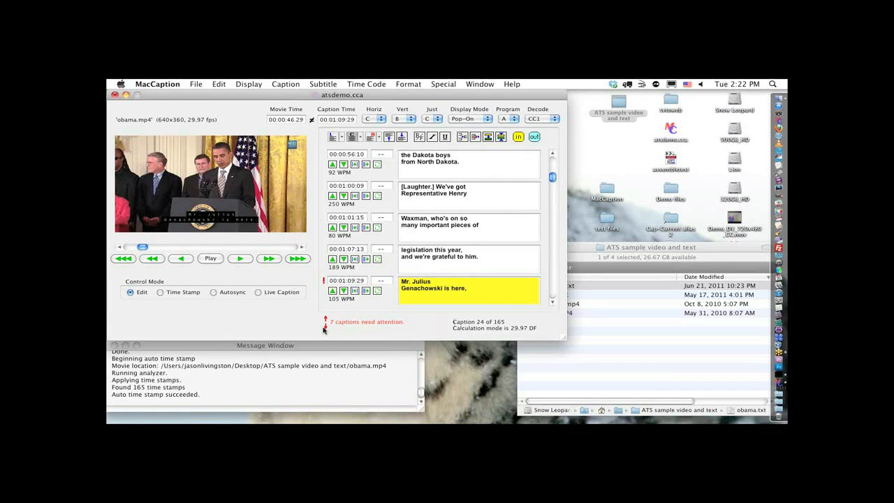
click(553, 302)
click(552, 302)
click(553, 302)
click(410, 194)
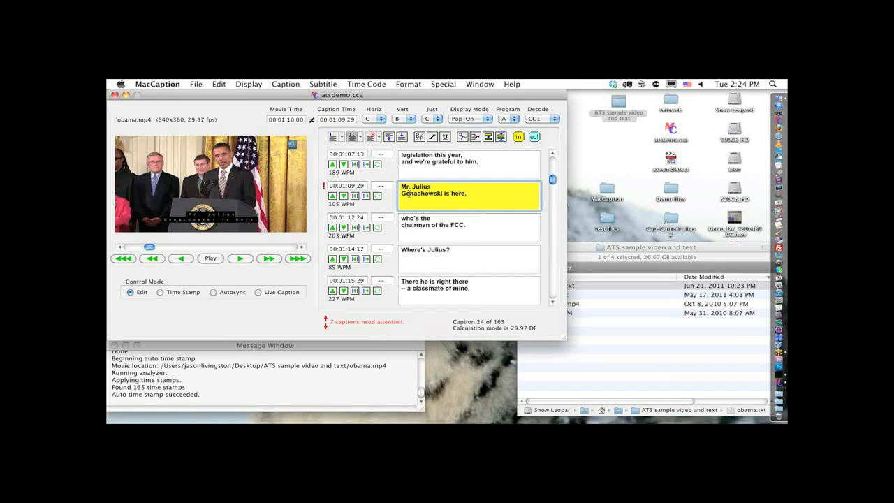
- Move down to the next flagged caption, "[Laughter.] Some of you may know him.", and bring up its video frame
click(553, 303)
click(553, 304)
click(553, 303)
click(553, 303)
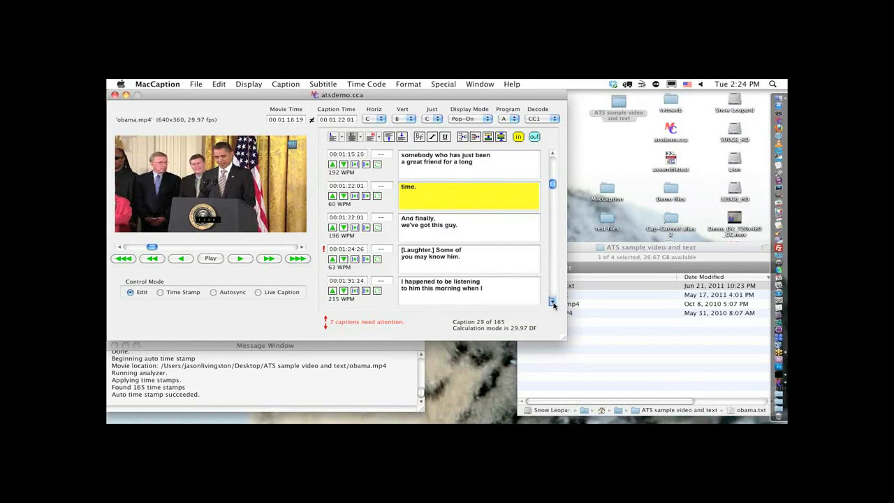
click(553, 304)
click(553, 303)
click(434, 188)
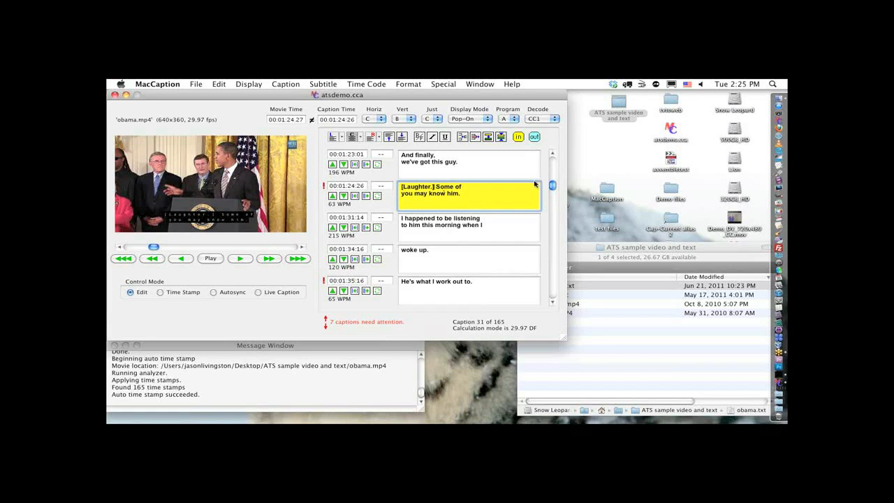
- Insert a new caption before the first one reading ">> President Obama: Hello." and highlight its speaker label
drag(553, 185, 555, 169)
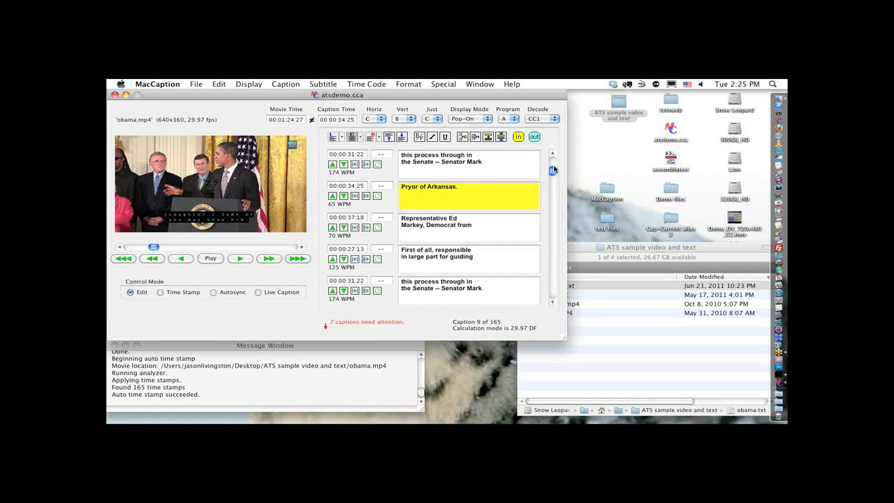
drag(554, 169, 554, 160)
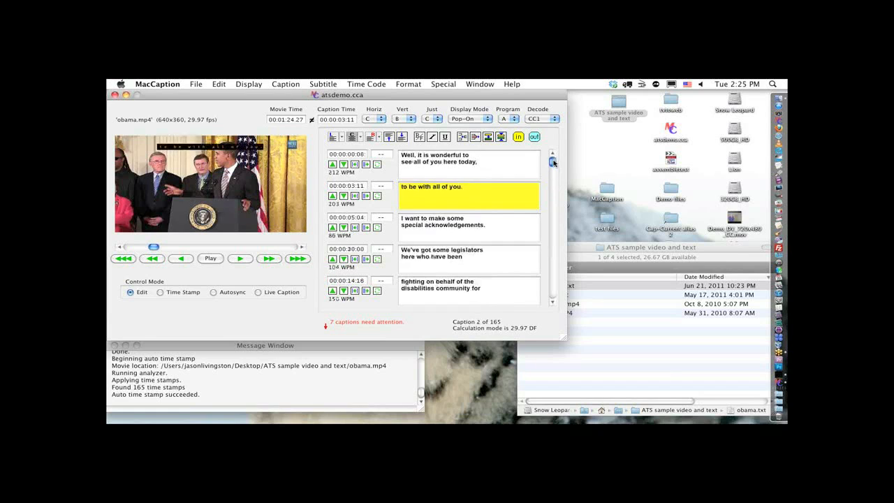
click(409, 169)
key(super+i)
text(>>)
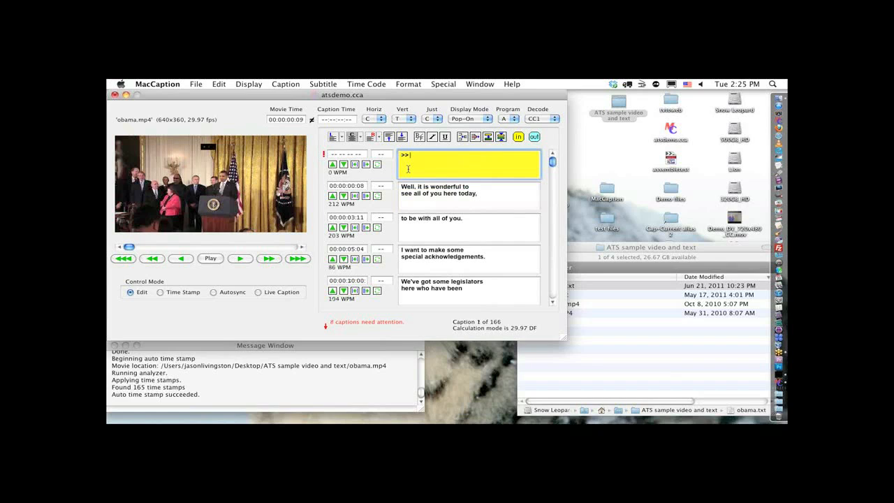
text( President)
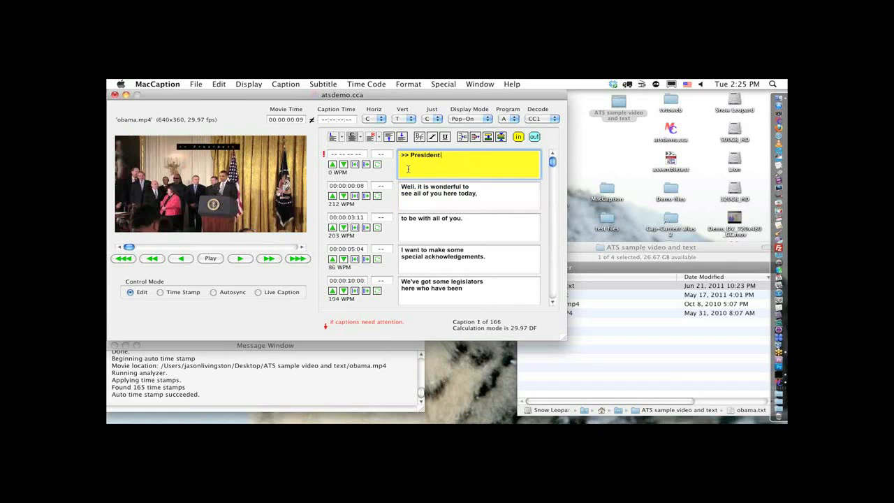
text( Obama: Hello.)
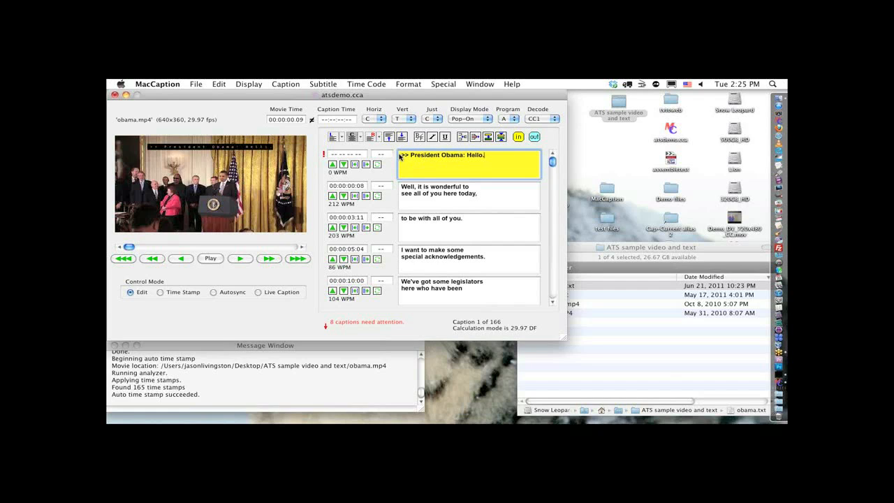
drag(400, 156, 465, 157)
- Look through the available export formats, including NLE, DVD/Blu-ray subtitle and caption formatted file options
click(195, 84)
mouse_move(259, 218)
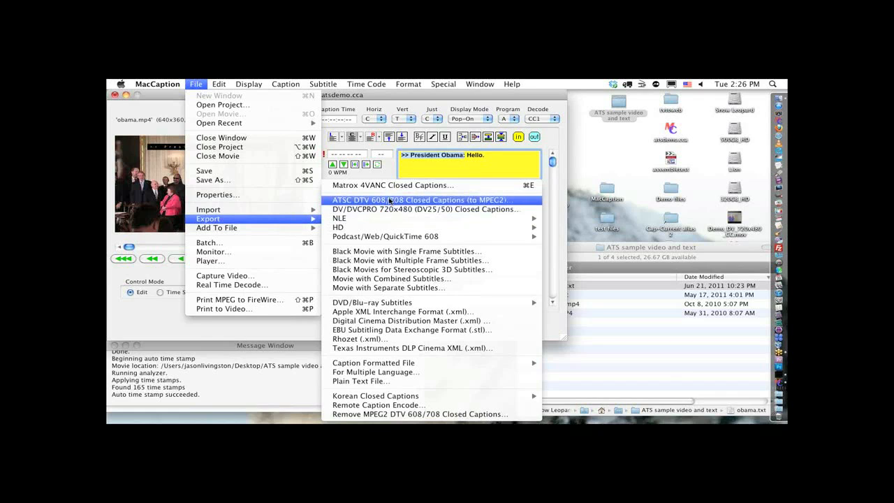
mouse_move(390, 220)
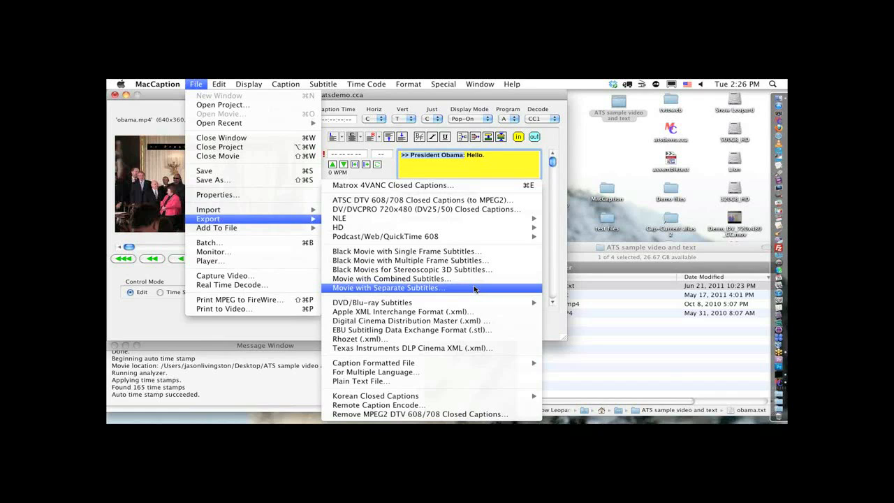
mouse_move(442, 304)
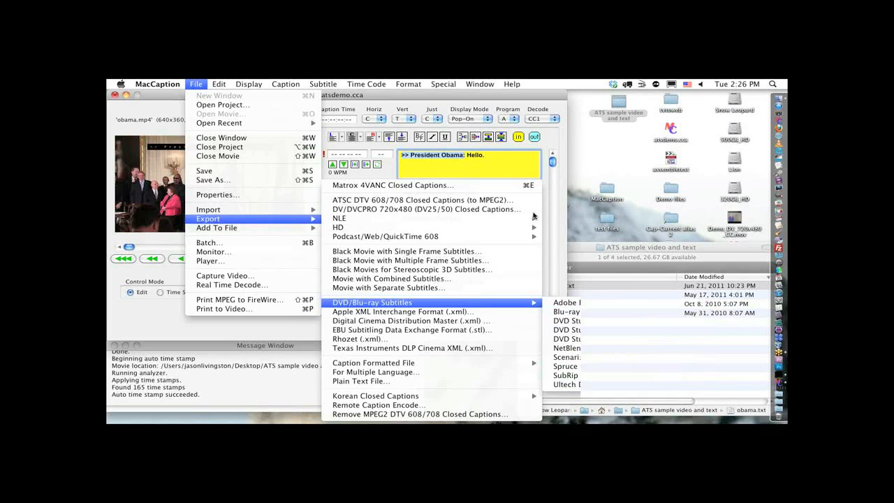
mouse_move(463, 363)
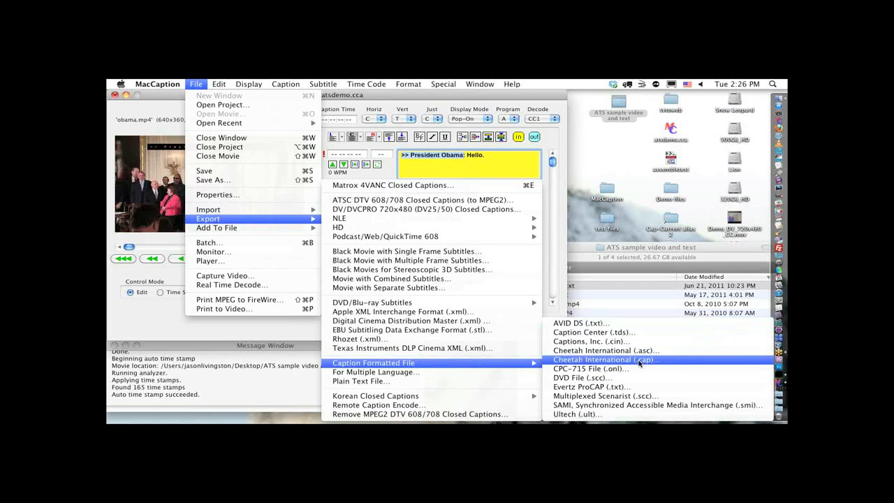
click(371, 104)
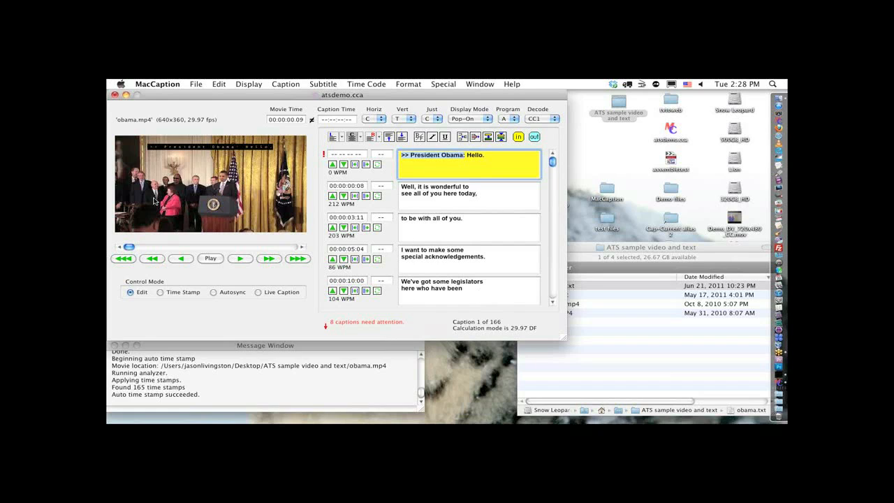
- Insert a blank caption before "I want to make some special acknowledgements." and return to the caption "Well, it is wonderful to see all of you here today,"
click(401, 267)
click(464, 137)
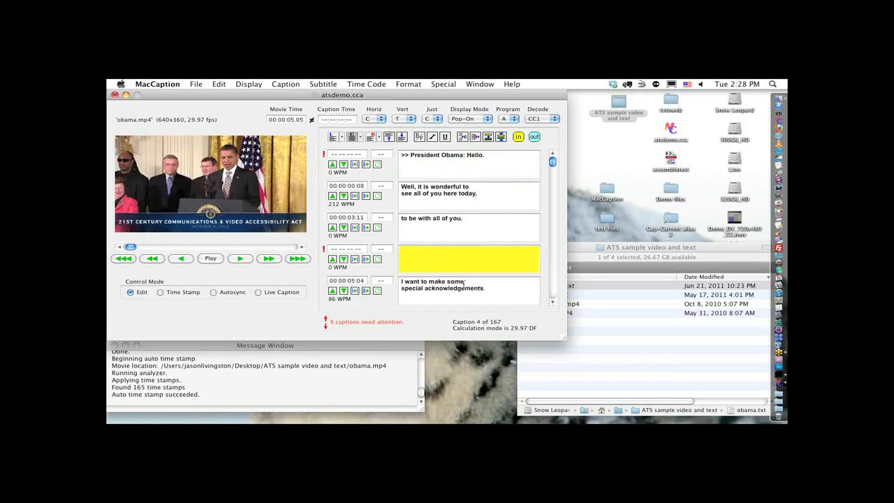
click(428, 258)
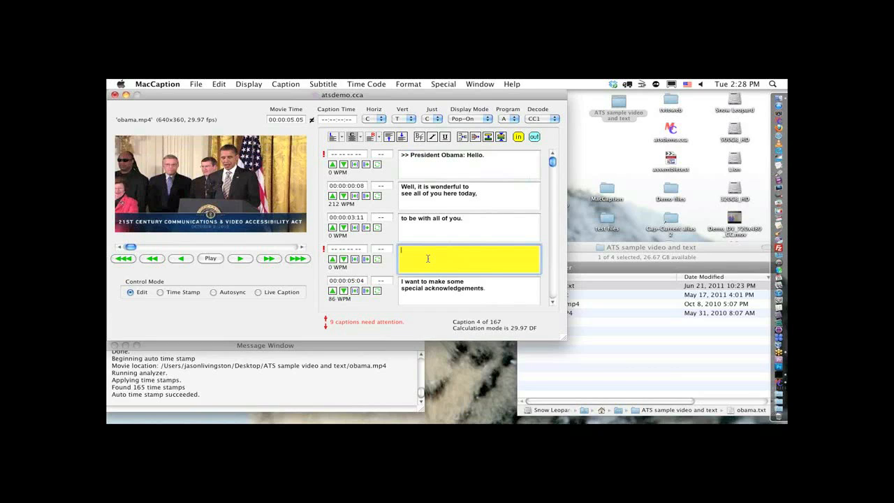
click(396, 202)
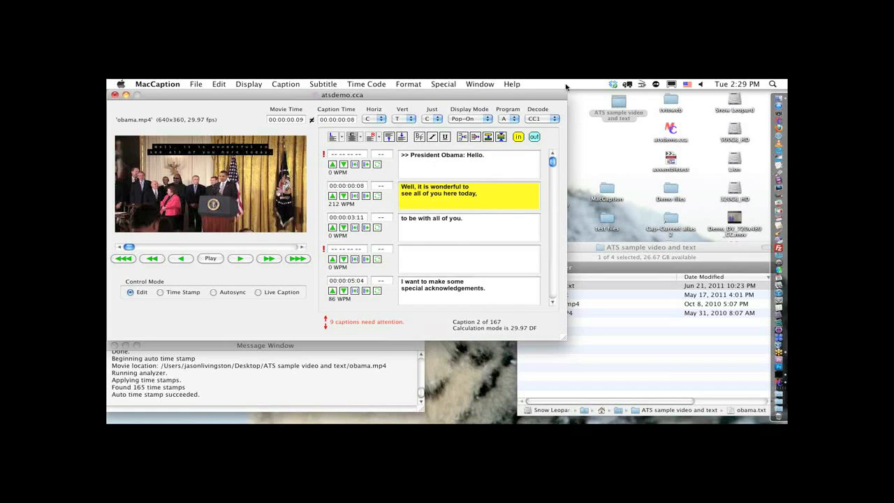
- Select all captions in the project and delete them
click(401, 174)
click(392, 175)
key(super+a)
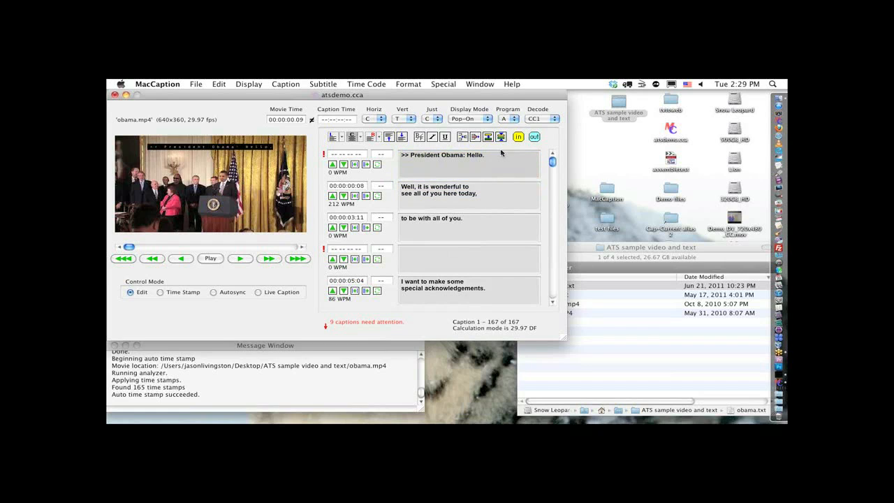
click(478, 139)
- Import obama.txt into the emptied caption list with Roll-Up 3 as the default display mode
click(559, 286)
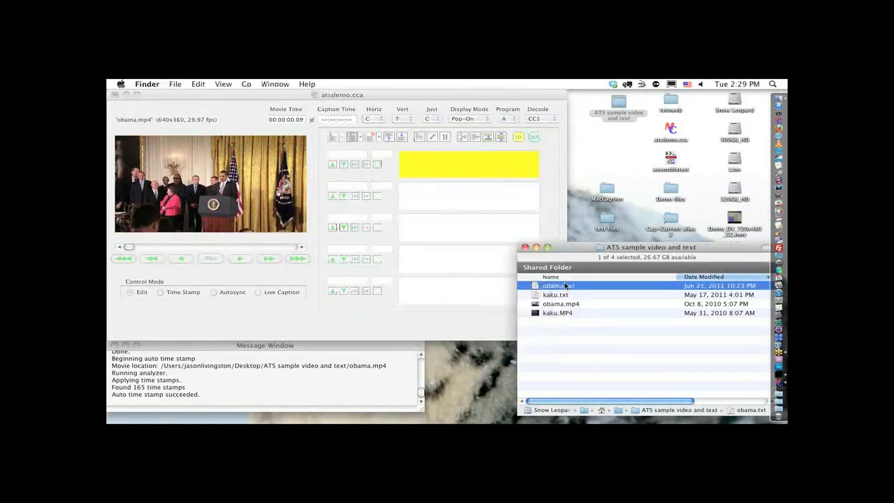
click(377, 110)
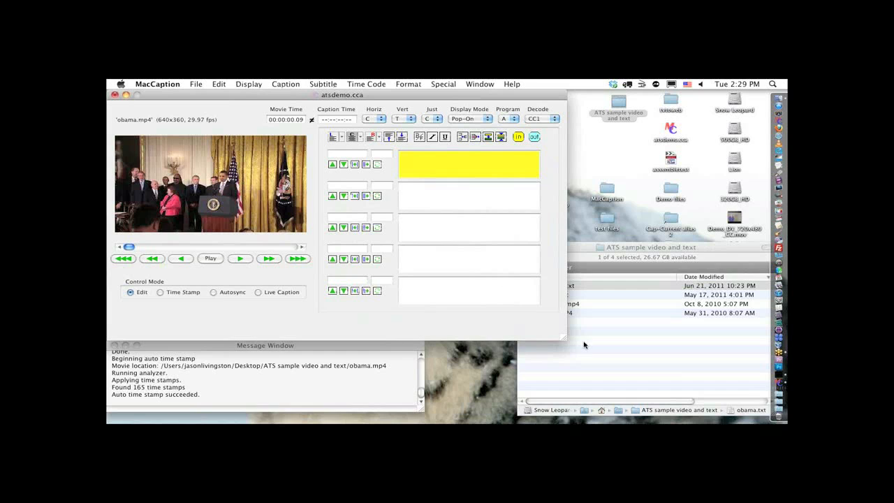
click(575, 287)
drag(475, 219, 448, 194)
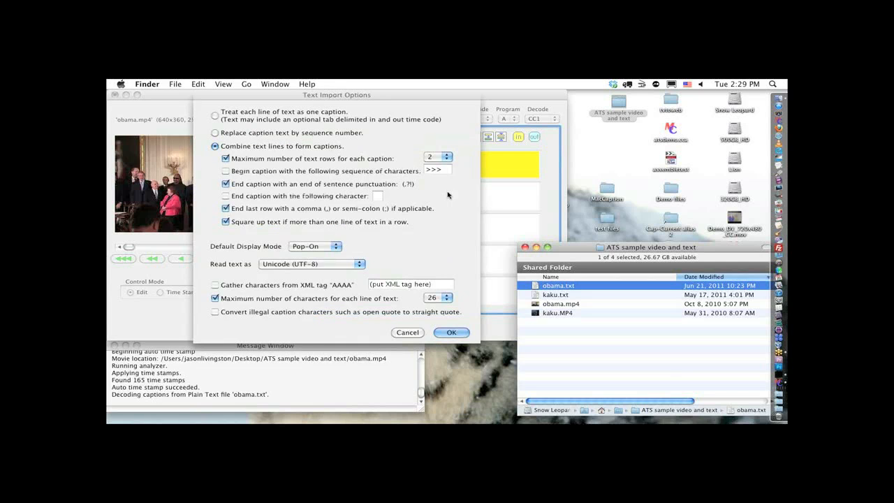
click(318, 248)
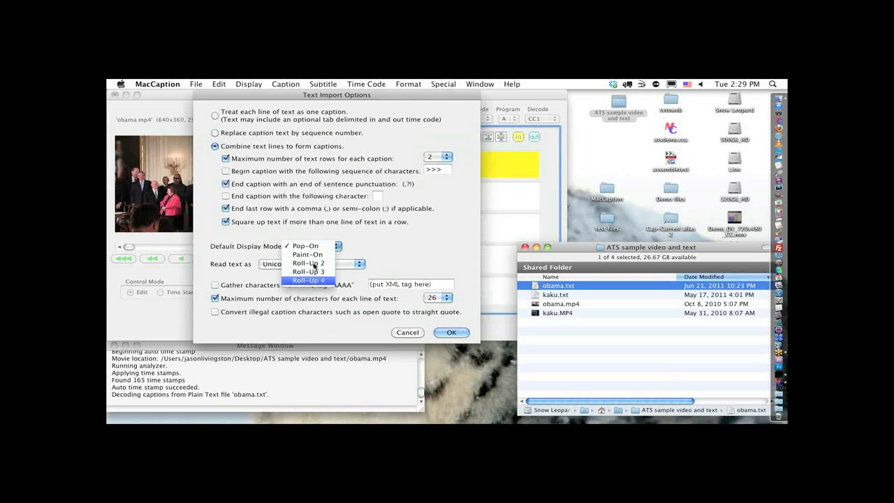
click(321, 273)
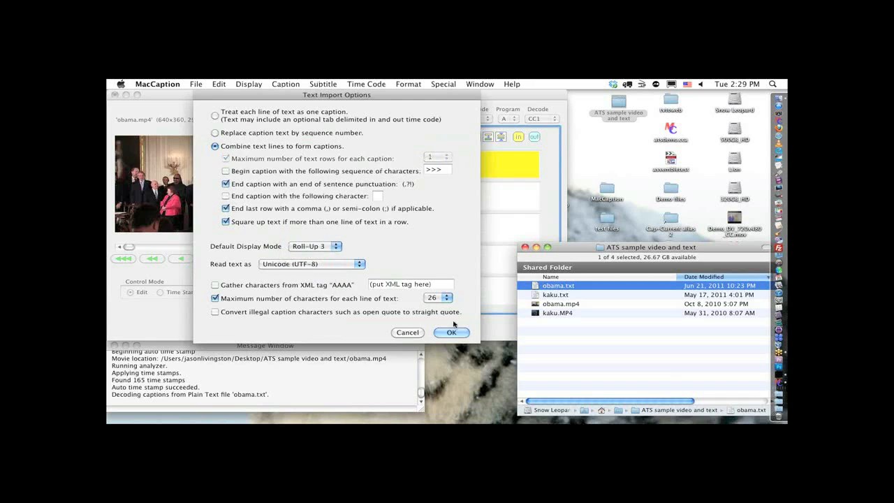
click(452, 333)
- Preview how the first imported roll-up captions display over the video
click(481, 172)
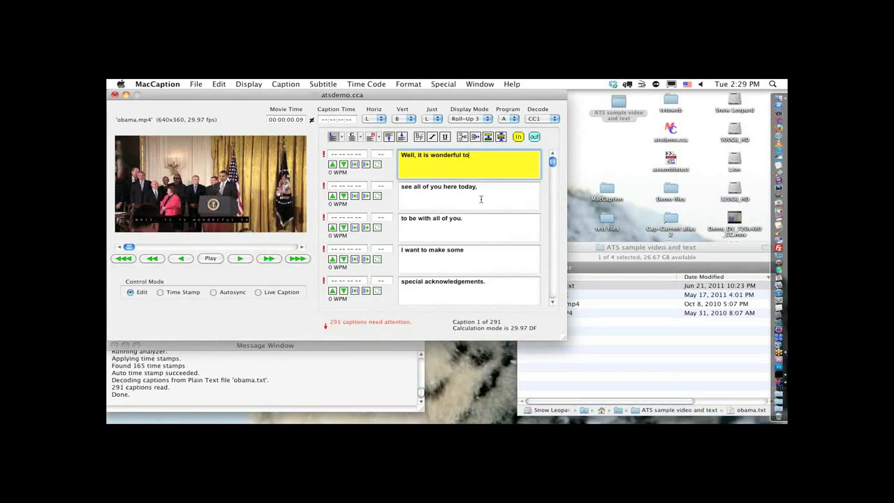
click(482, 199)
click(460, 225)
click(389, 202)
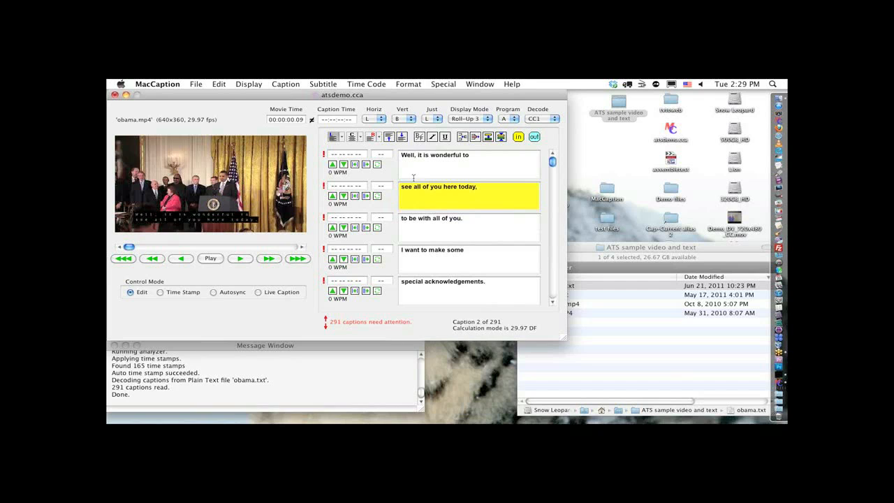
- Run Auto Time Stamp on the imported roll-up captions
click(332, 83)
mouse_move(355, 85)
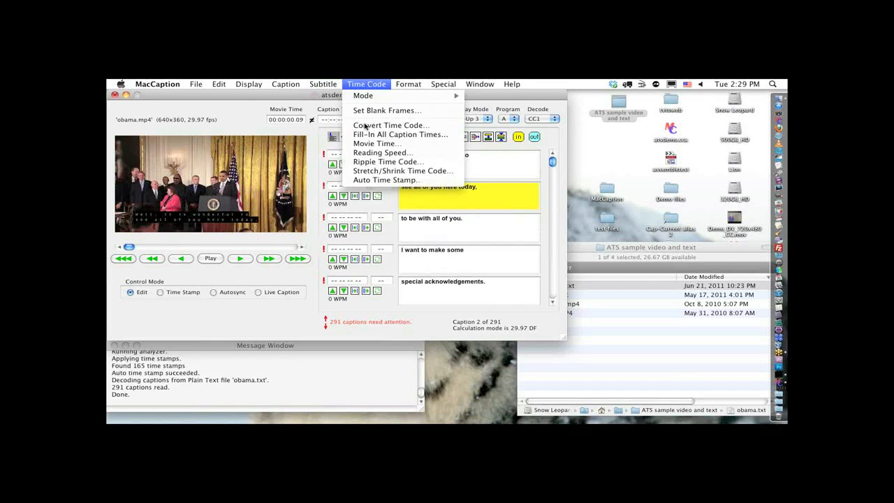
click(384, 180)
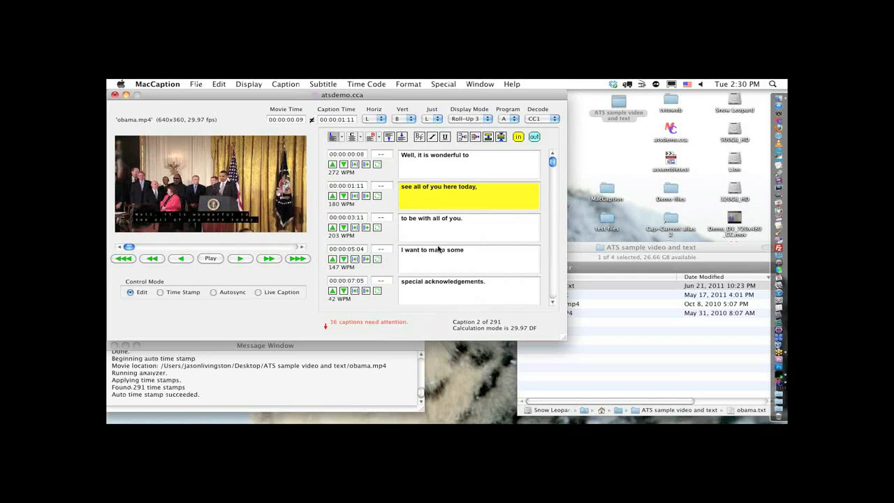
- Check which frame rates are available as time code modes, leaving the current selection in place
click(377, 84)
mouse_move(377, 96)
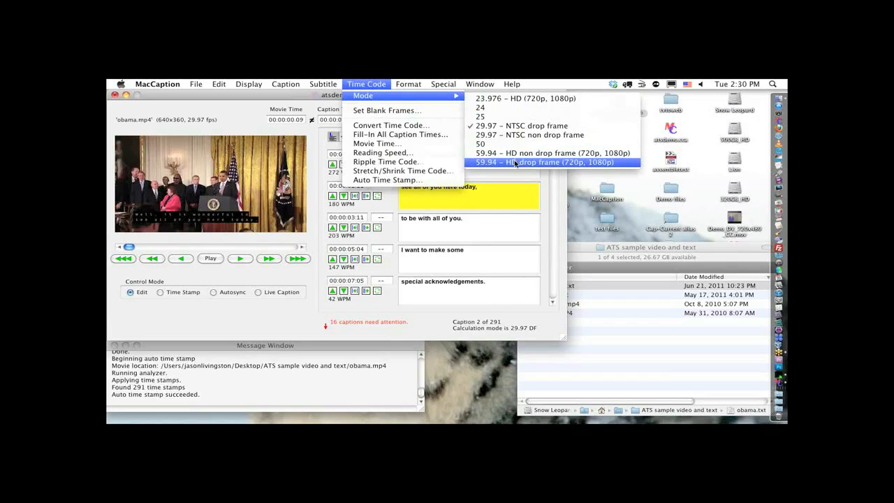
click(246, 98)
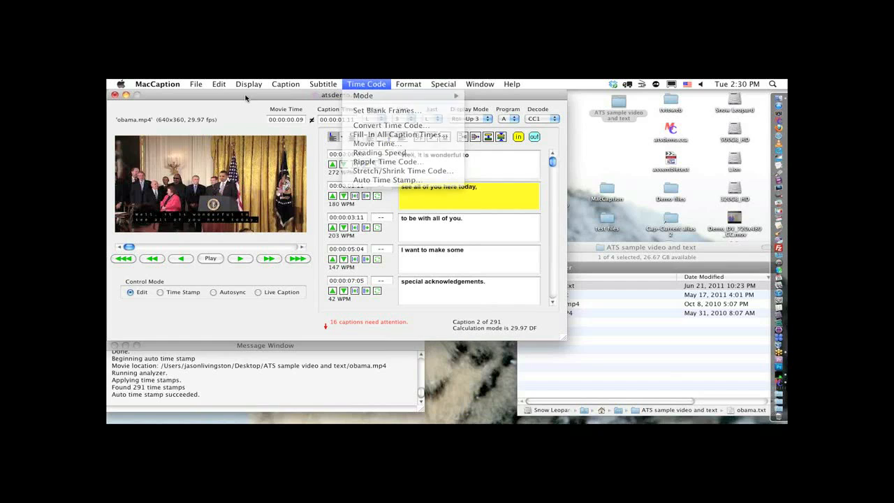
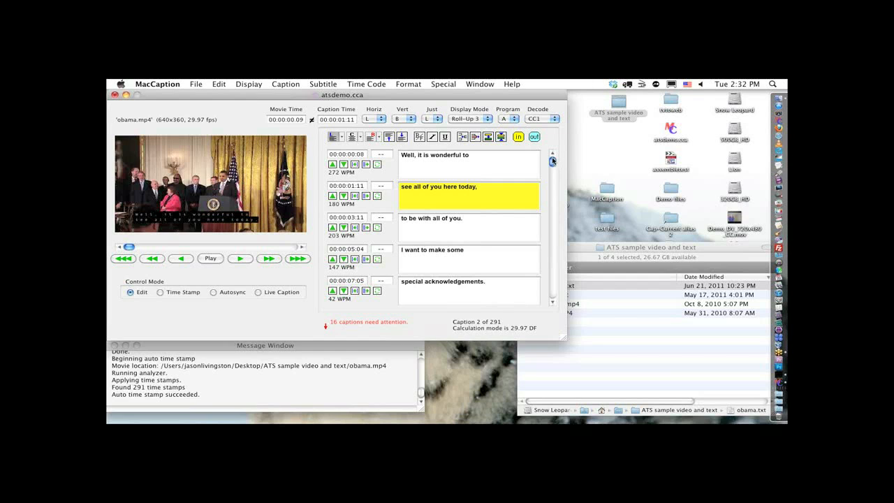
- Compare the captions "sweet-talk Michelle to." and "[Laughter.] Mr. Stevie" with their video frames
drag(552, 161, 553, 186)
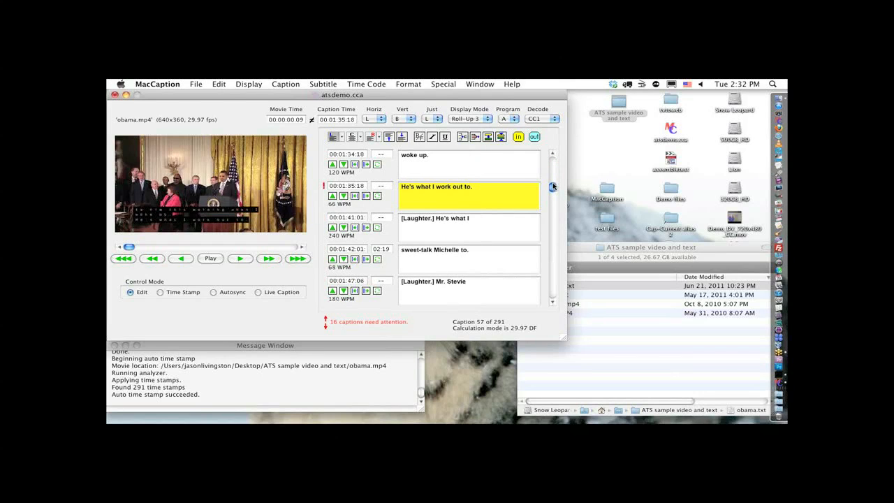
click(424, 256)
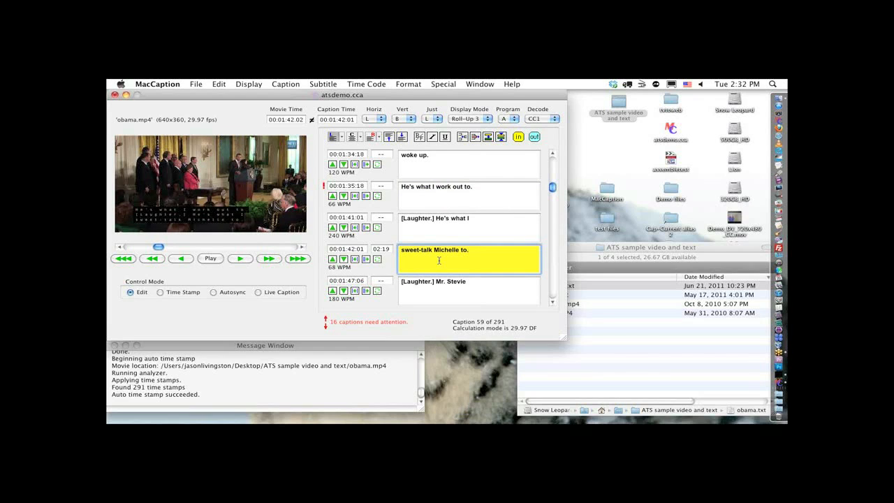
click(457, 293)
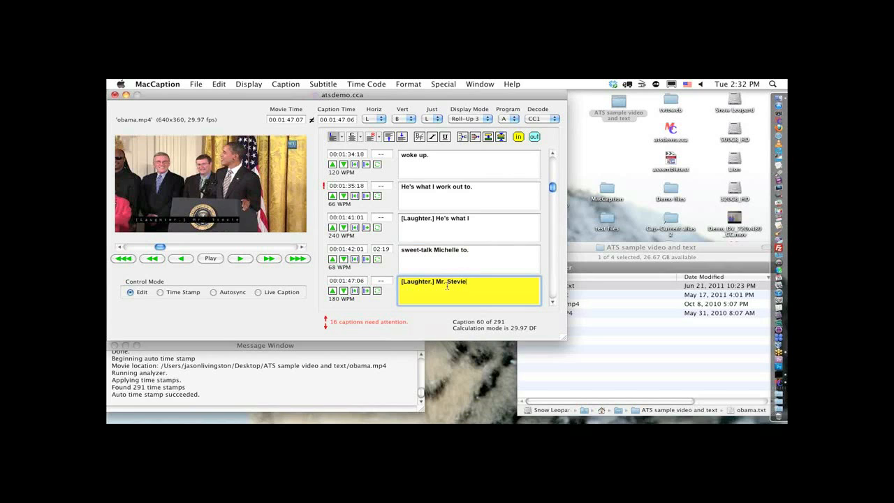
click(488, 259)
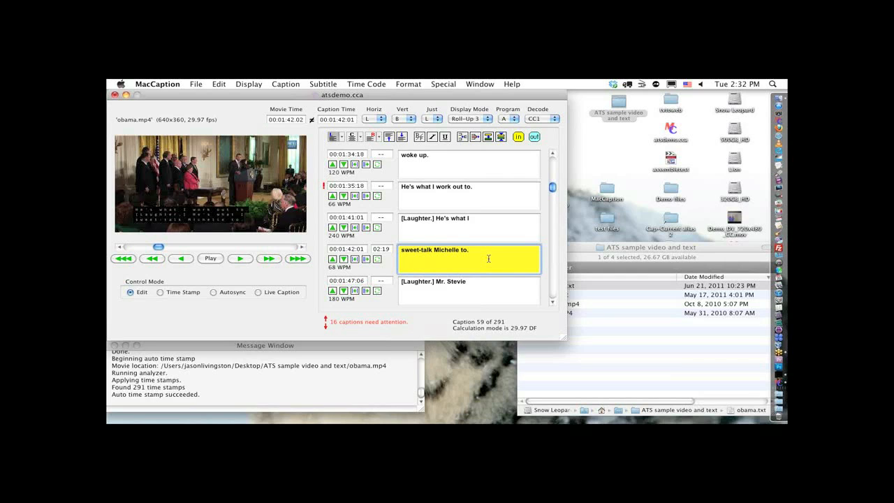
click(158, 84)
click(155, 97)
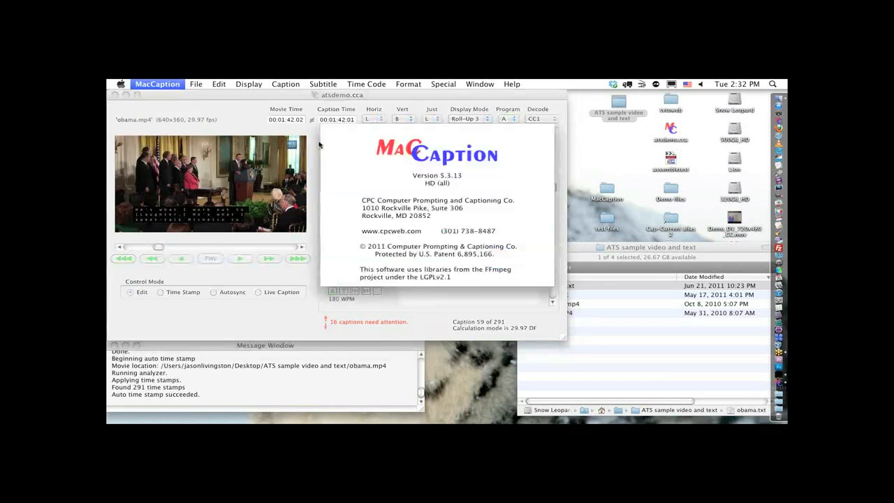
click(157, 98)
- Open the preferences and show the I/O settings for video capture and playback
click(140, 83)
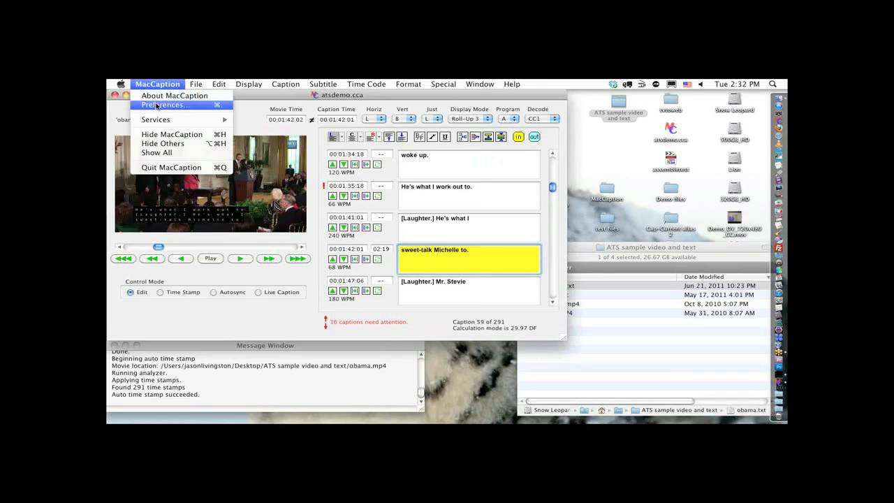
click(160, 107)
click(411, 124)
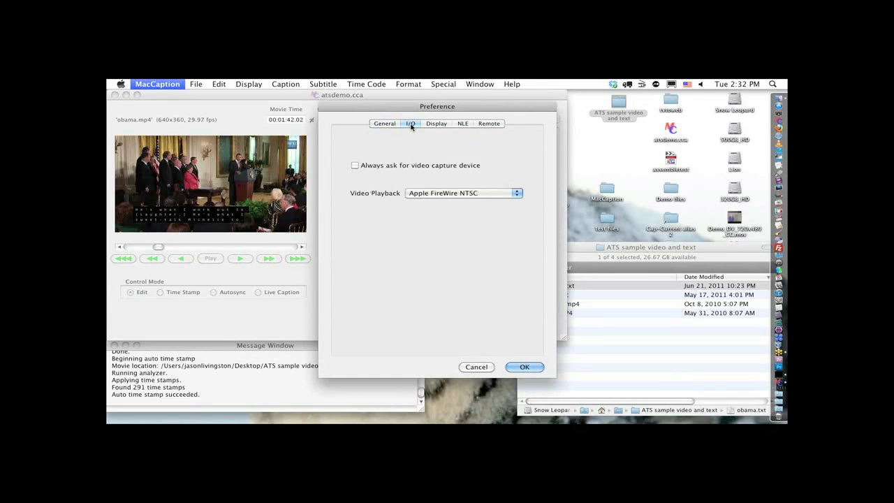
- Review the error display options in the preferences, including the Low Confidence percentage, and cancel the dialog
click(436, 124)
double_click(478, 293)
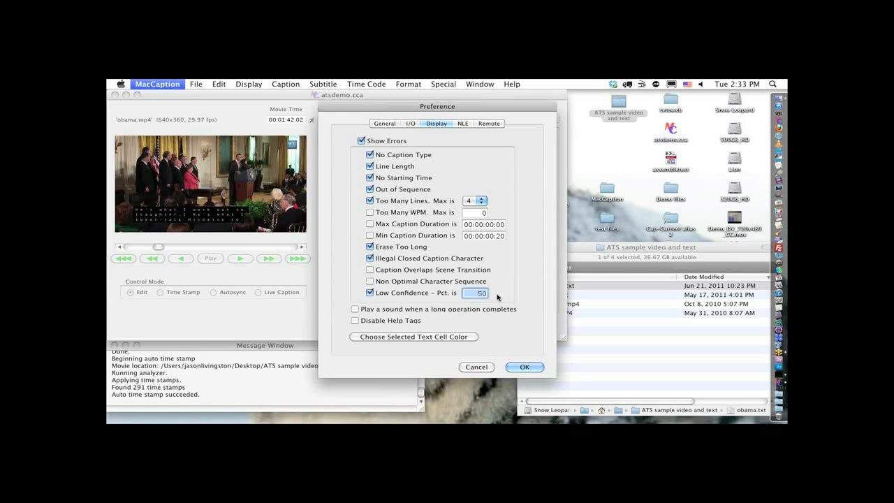
click(485, 367)
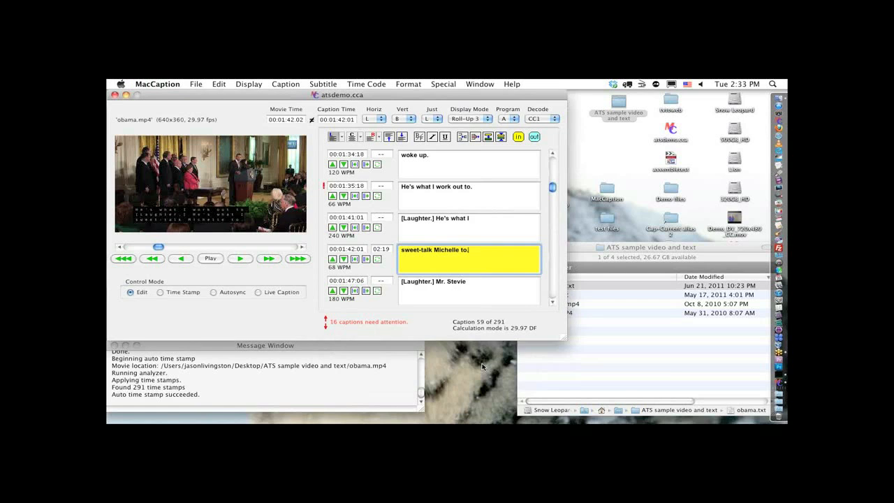
- Inspect the "[Laughter.]" cue in the caption "[Laughter.] He's what I" and compare it with the preceding captions
click(439, 232)
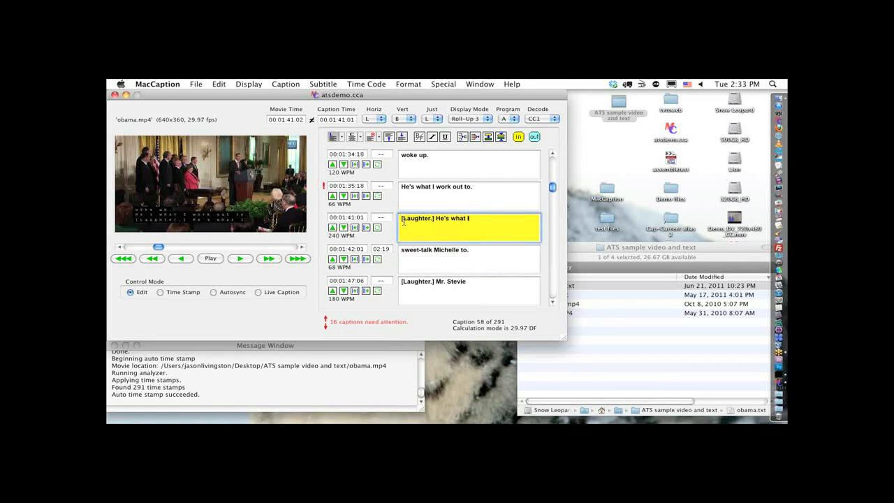
drag(401, 221, 435, 221)
click(417, 224)
drag(401, 219, 437, 221)
click(473, 193)
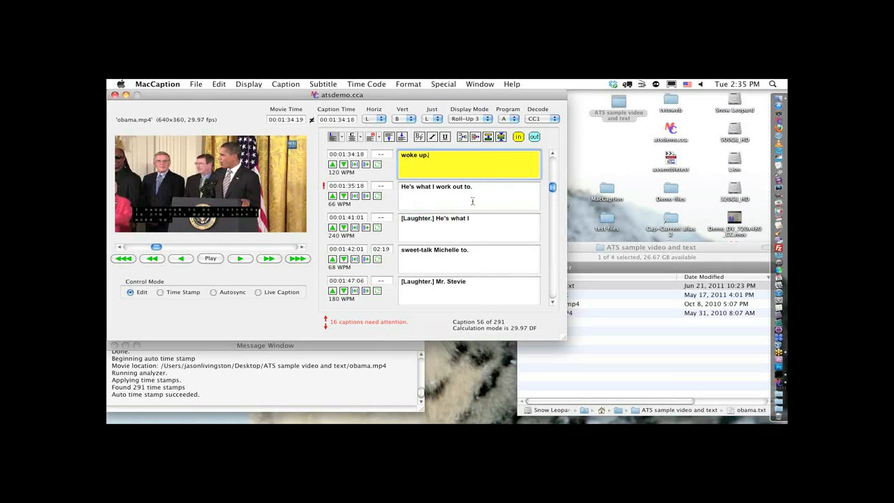
- Start exporting the captions as a plain text file named obama_Output.txt on the Desktop
click(193, 83)
mouse_move(219, 219)
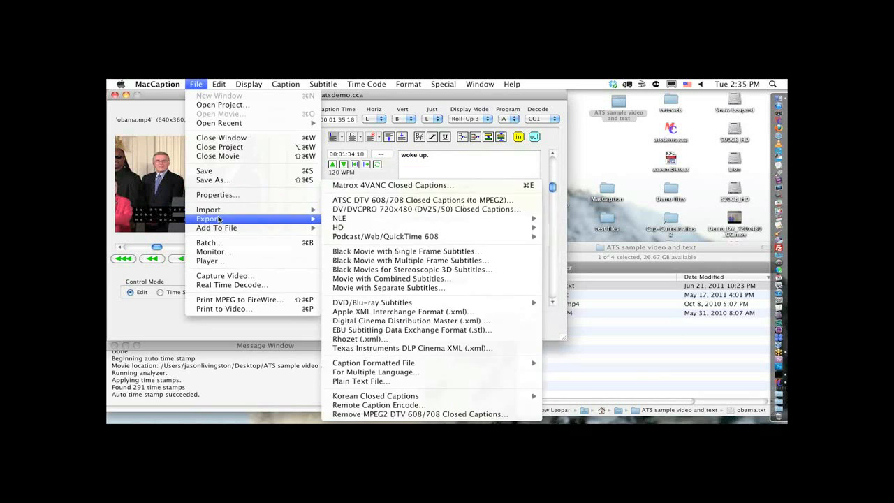
click(386, 382)
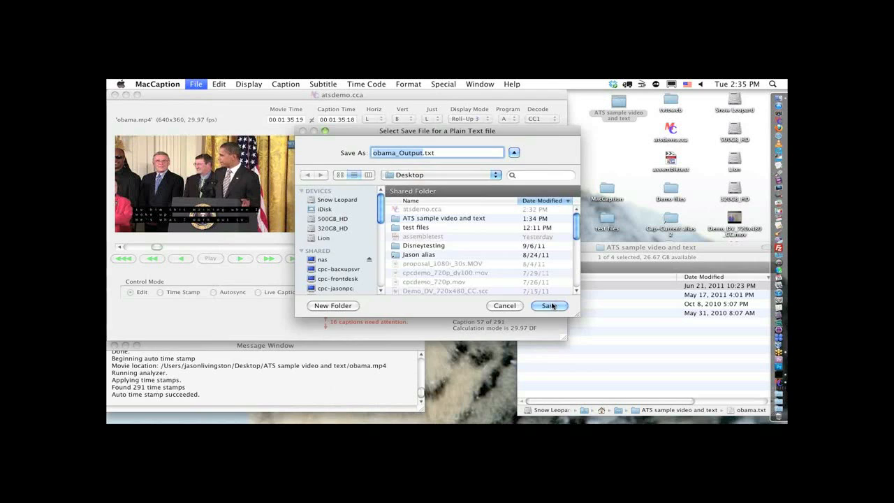
click(552, 305)
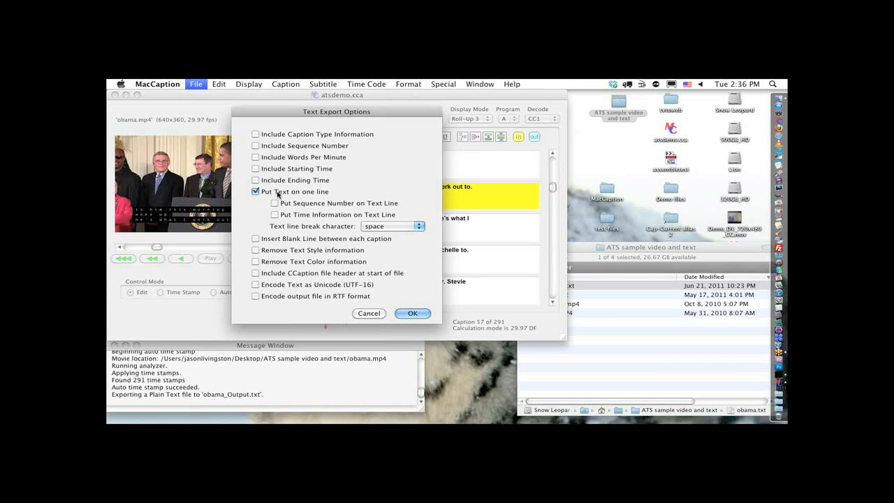
- Export the text with starting and ending times included, time information on the text line, and tab as the line break character
click(274, 215)
click(389, 228)
click(384, 234)
click(304, 171)
click(304, 184)
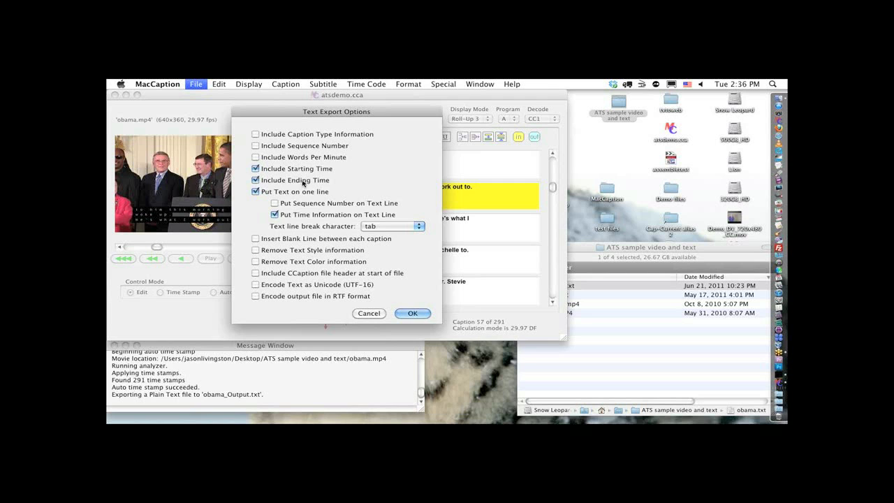
click(416, 314)
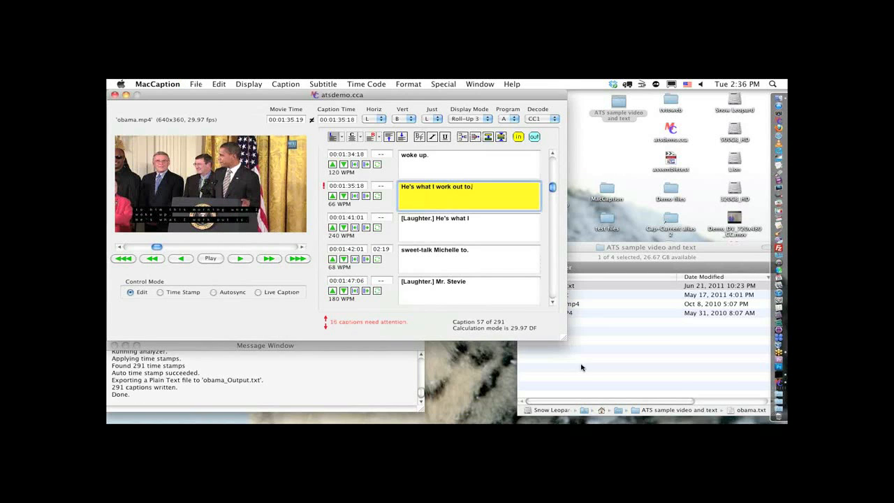
- Preview the exported obama_Output.txt on the Desktop to examine its time codes and caption text, and close the preview
click(582, 367)
drag(571, 248, 372, 243)
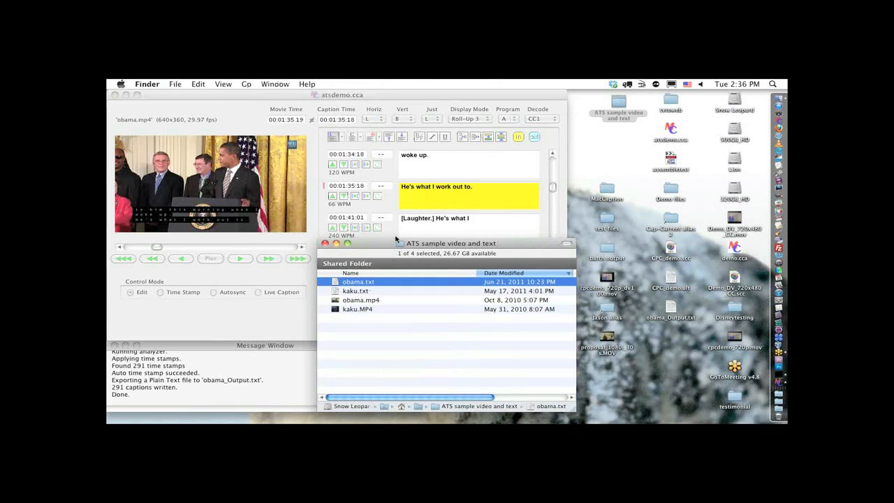
key(F11)
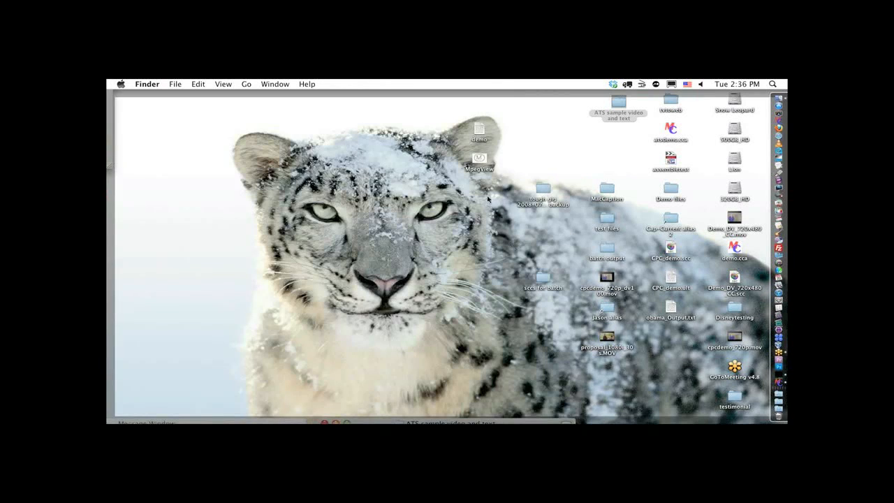
click(671, 313)
key(space)
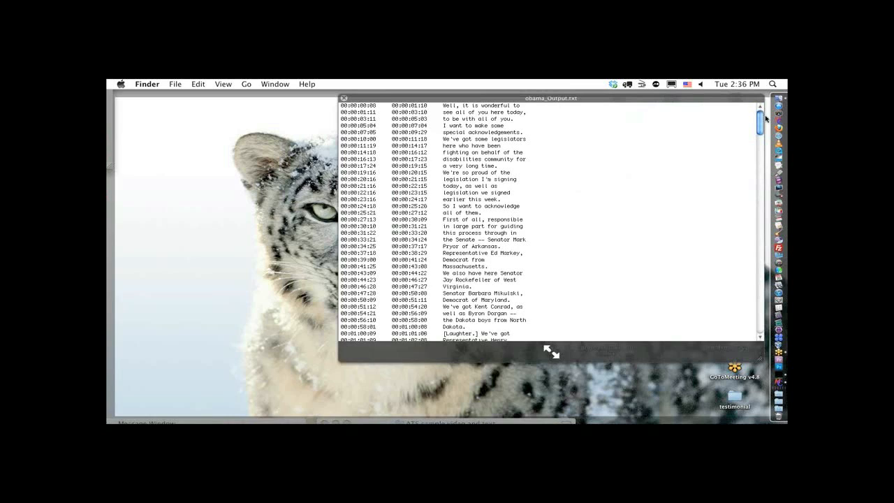
mouse_move(760, 121)
mouse_down()
mouse_move(754, 335)
mouse_move(756, 124)
mouse_up()
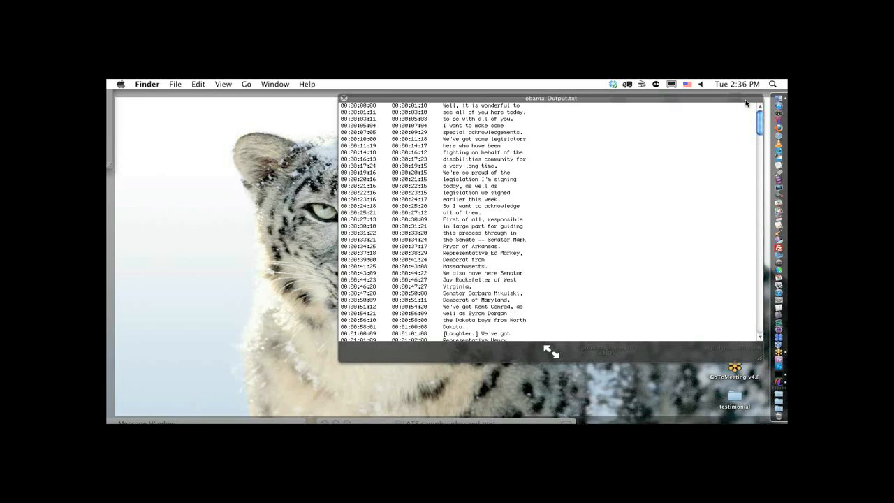
key(space)
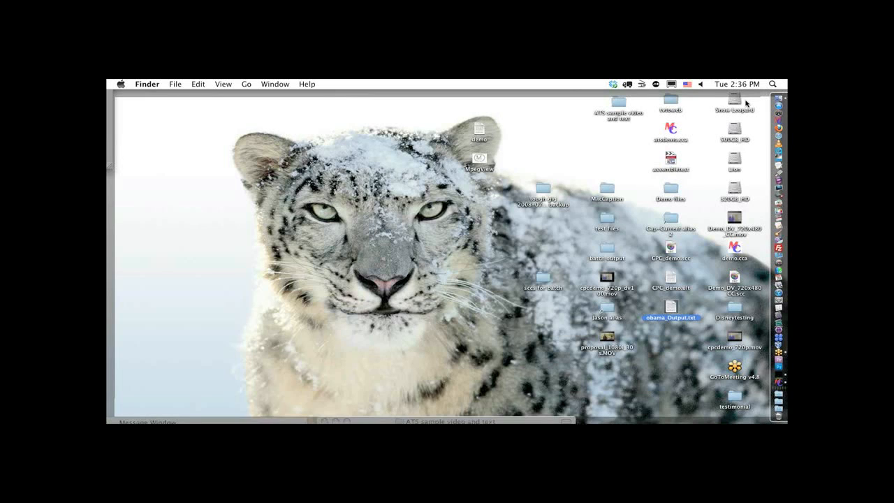
key(F11)
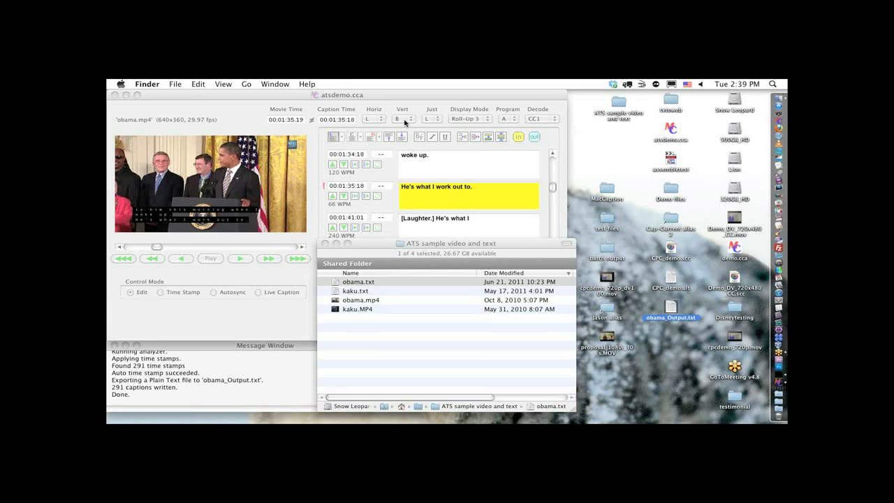
- Return to MacCaption and export the captions for multiple language, replacing obama_Output.txt and accepting the preset text export options
click(499, 100)
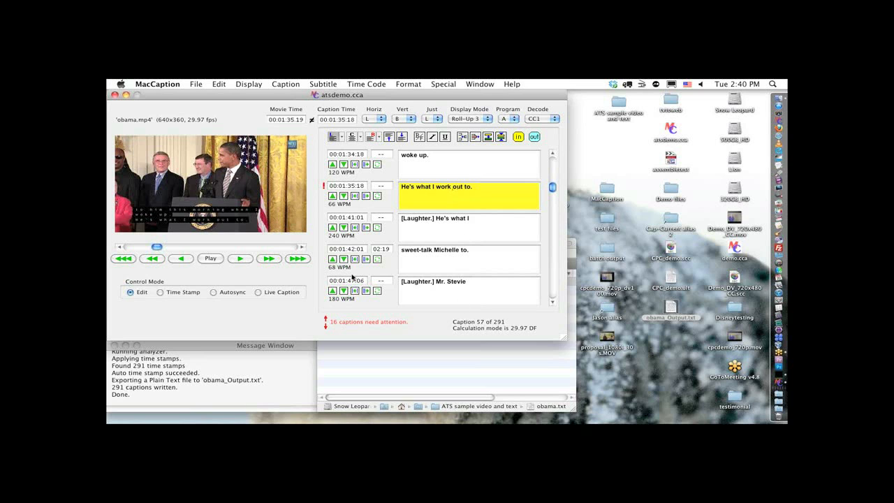
click(196, 84)
mouse_move(214, 221)
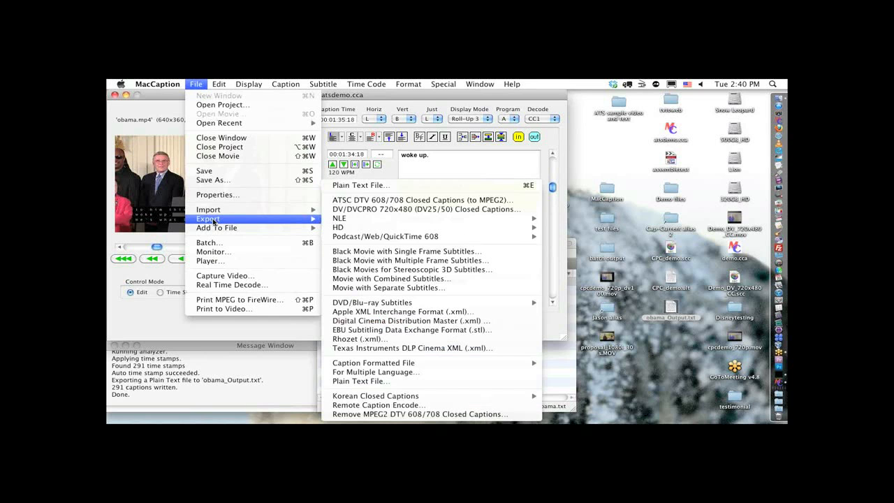
click(395, 375)
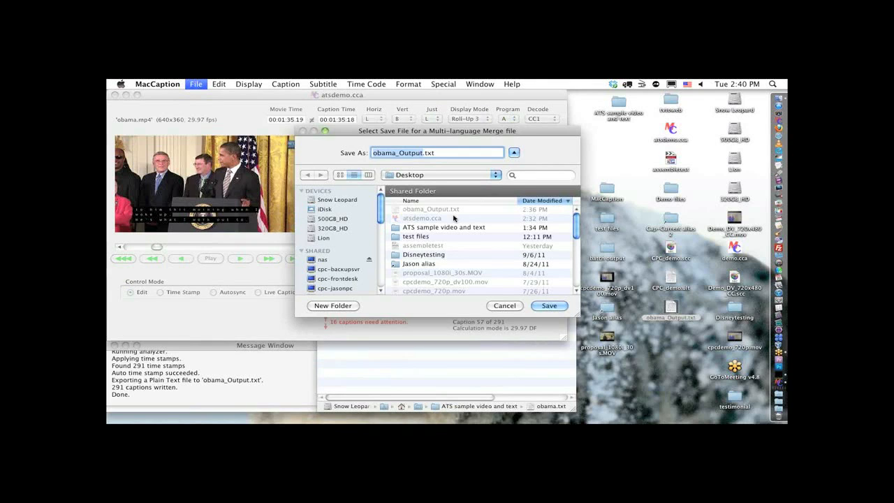
click(549, 306)
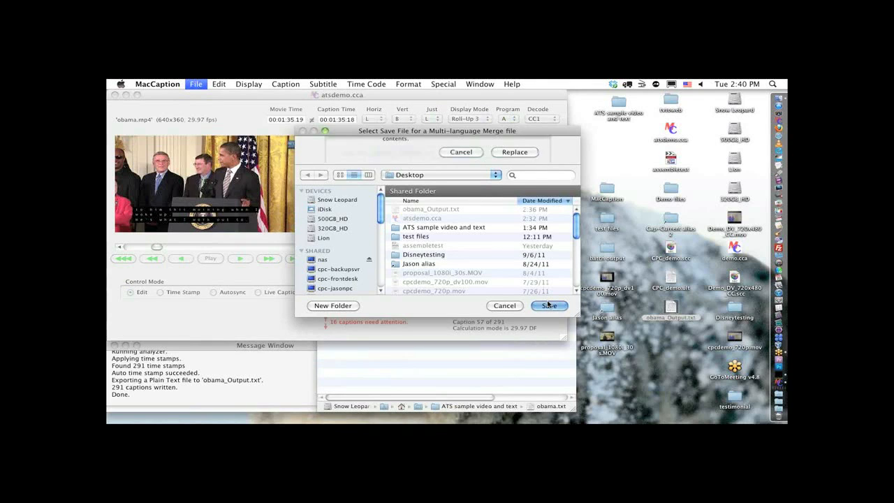
click(515, 194)
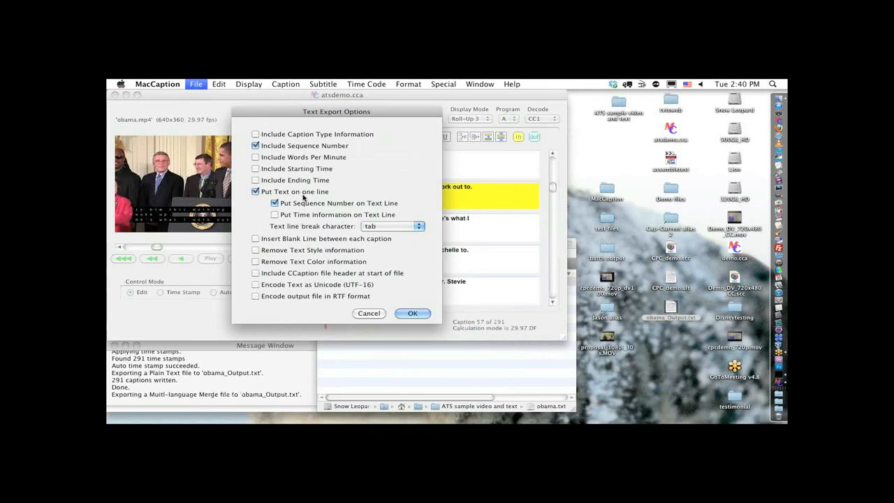
click(417, 314)
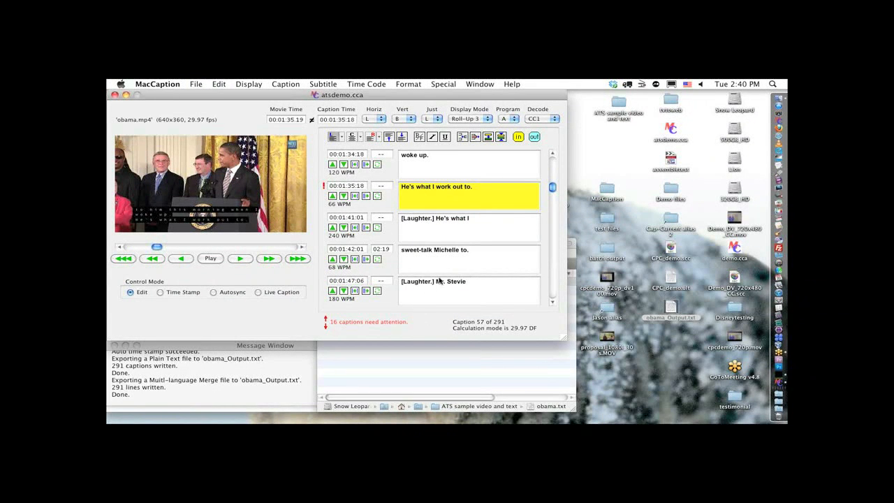
- Preview the multi-language obama_Output.txt on the Desktop to examine its numbered caption lines, and close the preview
key(F11)
click(670, 307)
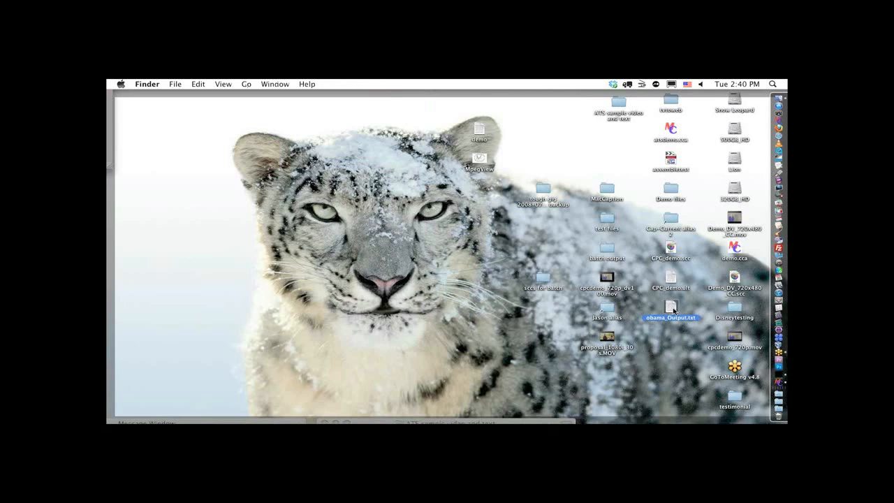
key(space)
drag(481, 102, 374, 120)
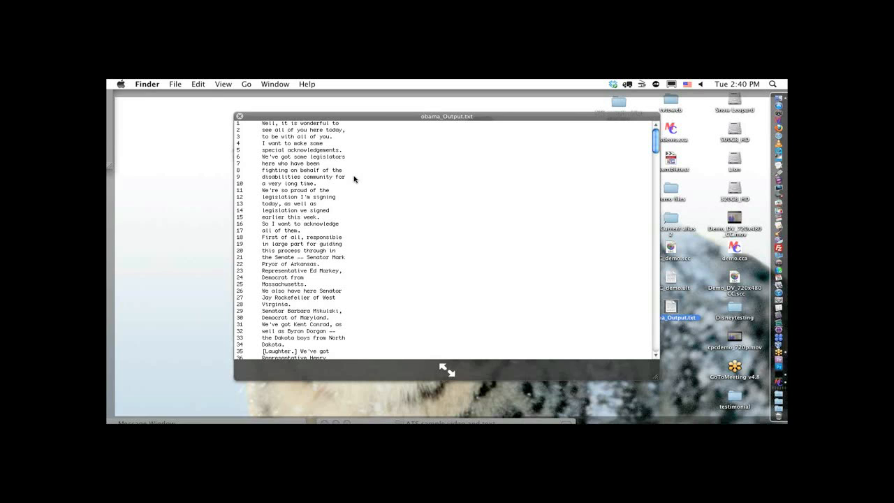
key(space)
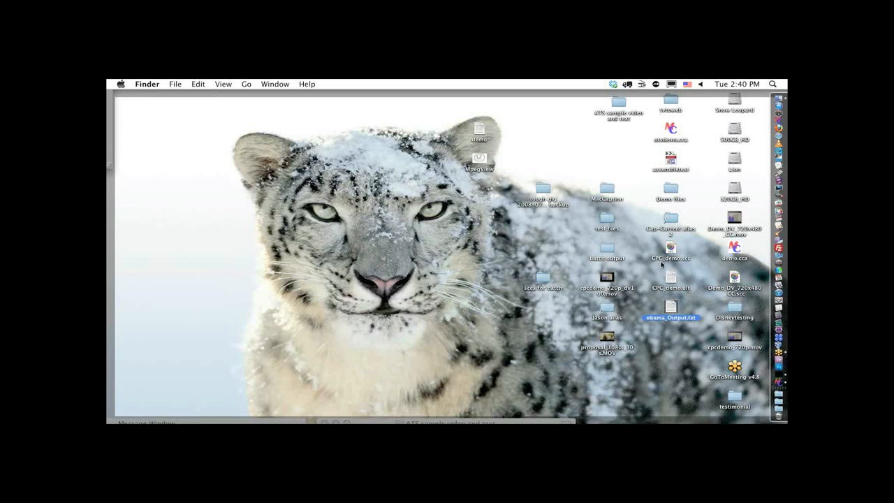
- Open obama_Output.txt in TextEdit, replace line 1's text with "Hello, my name is", the speaker's first name and "It's nice", and save the file
double_click(675, 311)
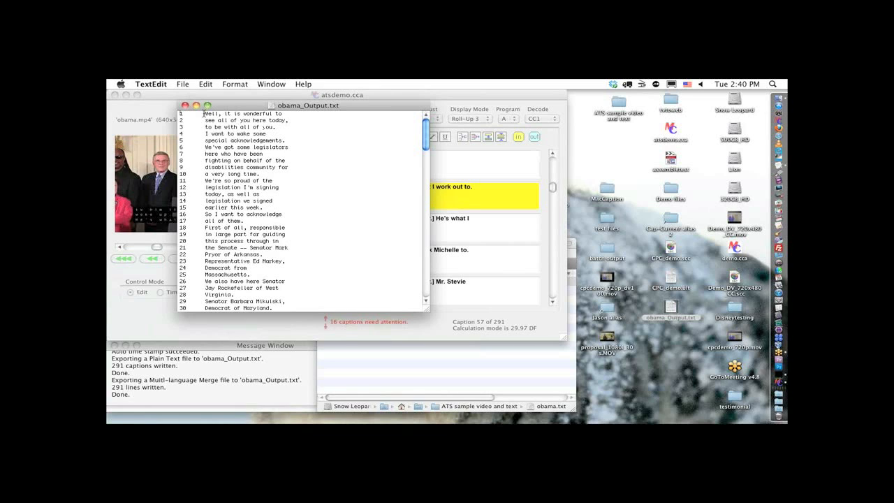
drag(203, 113, 290, 114)
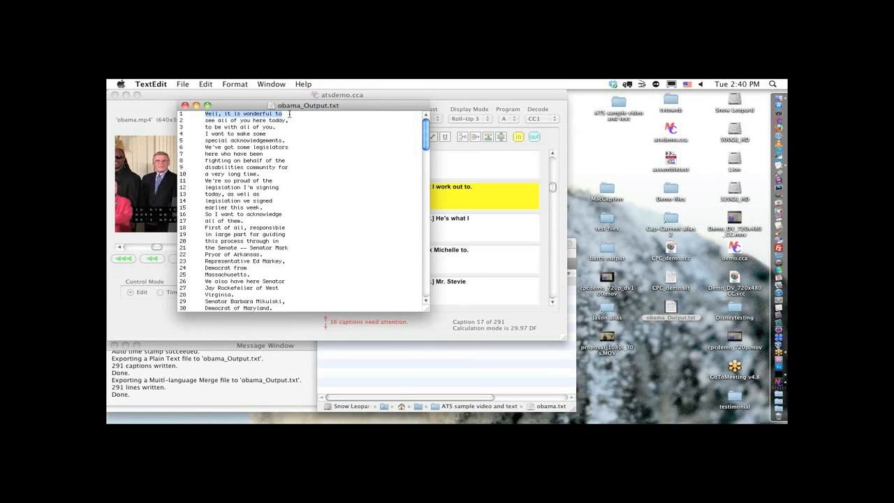
text(Hell, m)
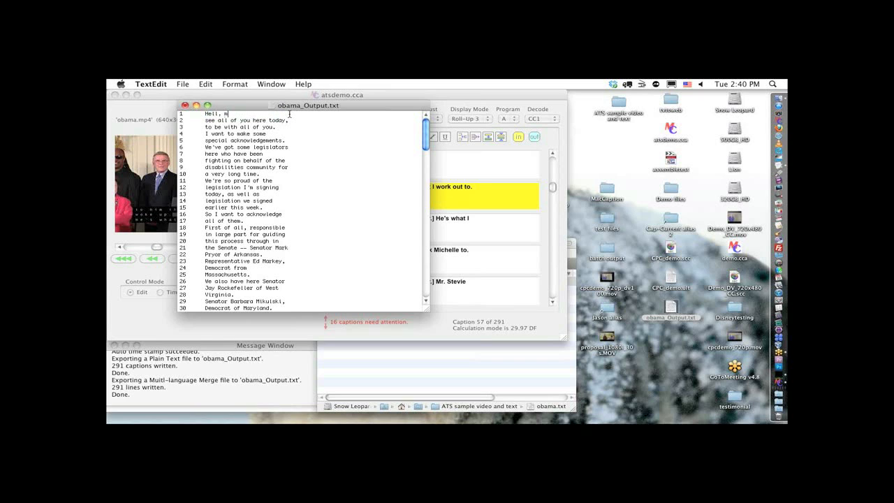
text(o, my name is Jason. It's nice)
key(BackSpace)
key(BackSpace)
text(ice)
click(177, 83)
click(208, 137)
- Switch back to MacCaption and import the edited obama_Output.txt from the Desktop as a multiple language text file
click(257, 95)
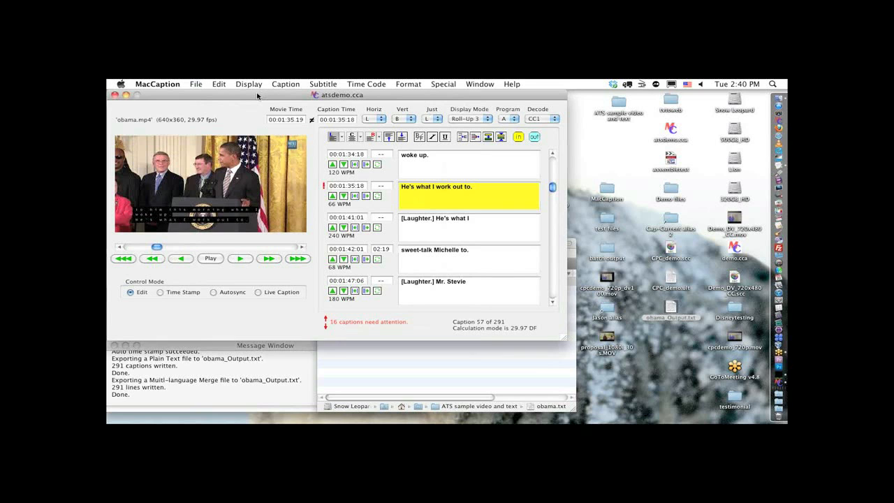
click(553, 162)
click(553, 163)
click(552, 162)
click(553, 162)
click(553, 162)
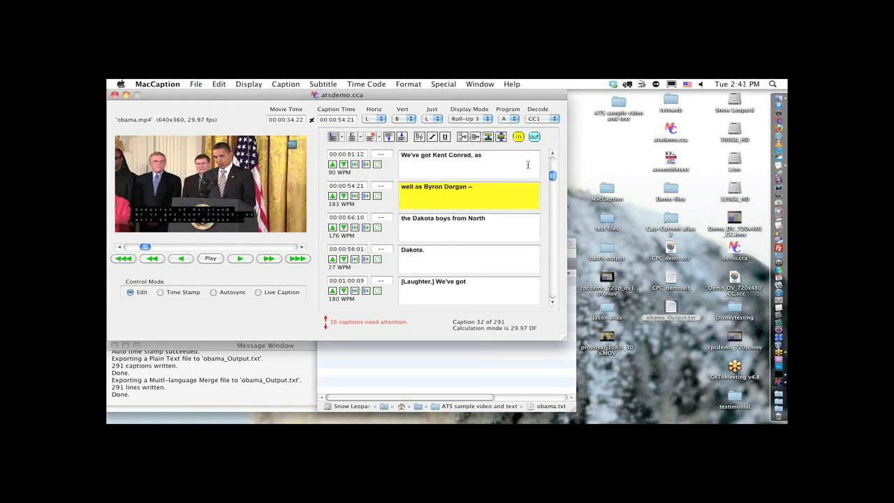
drag(553, 176, 556, 155)
click(195, 84)
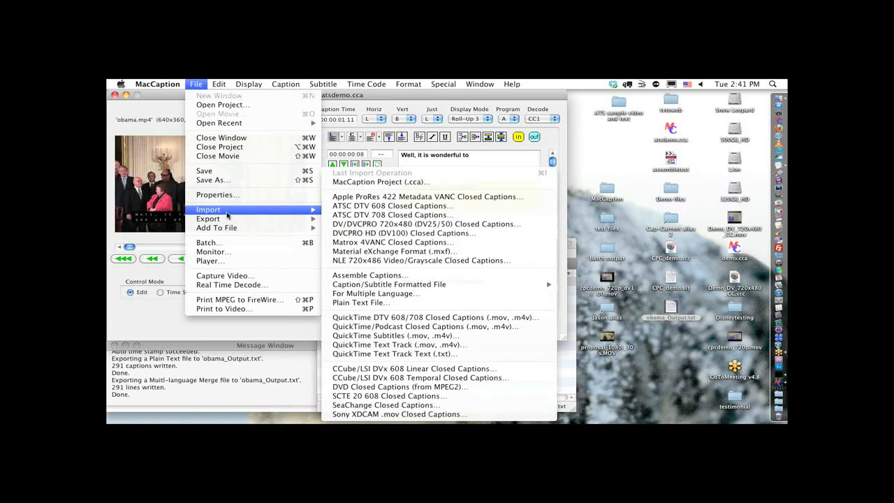
click(431, 301)
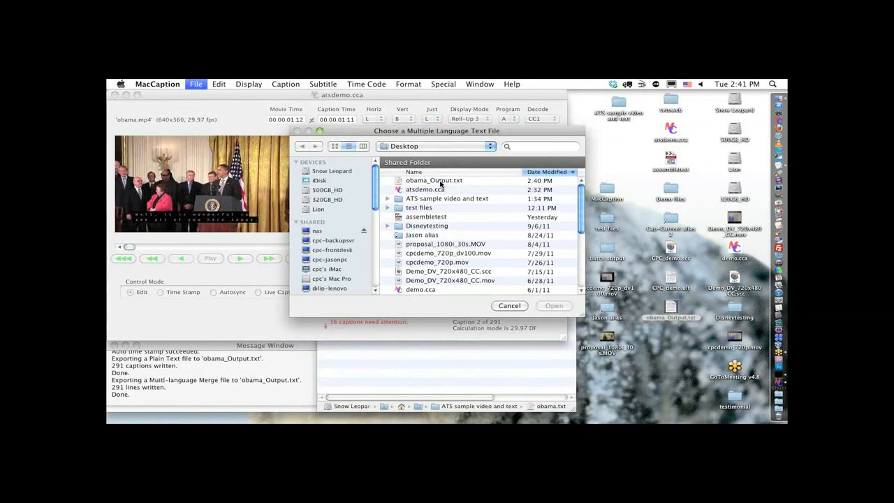
double_click(441, 182)
click(458, 332)
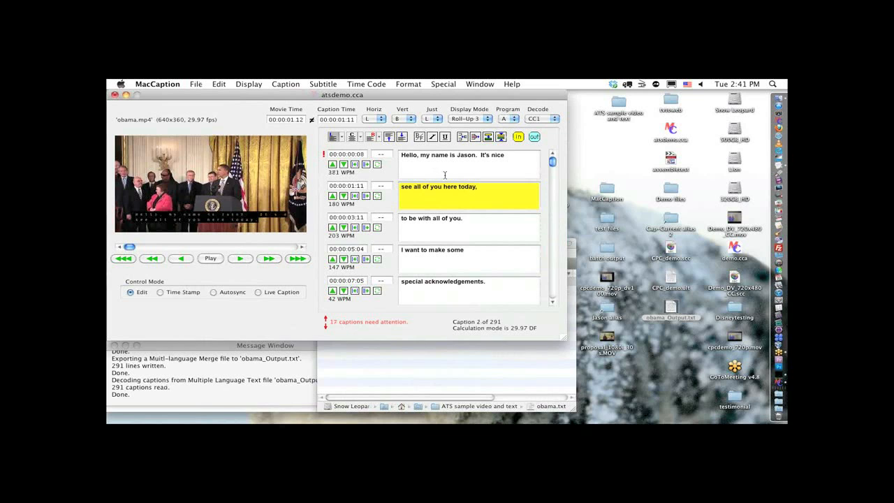
- Compare the first two imported captions with their video frames and time codes
click(432, 163)
click(434, 187)
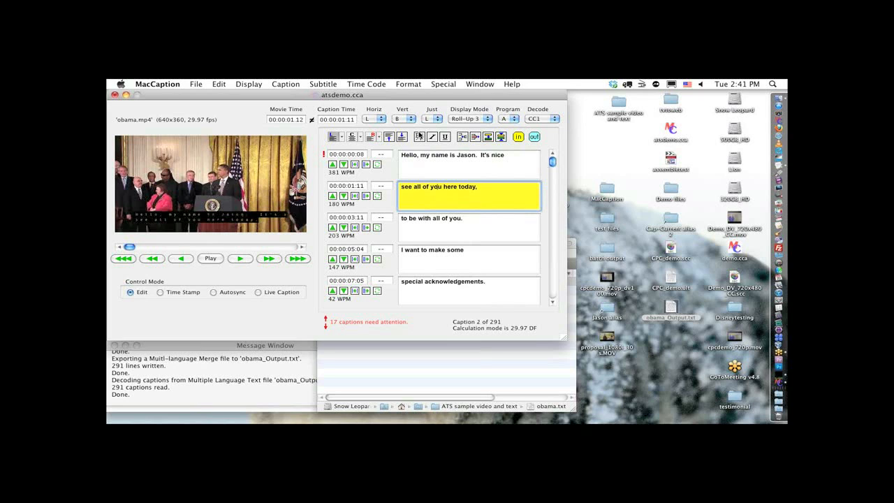
click(460, 166)
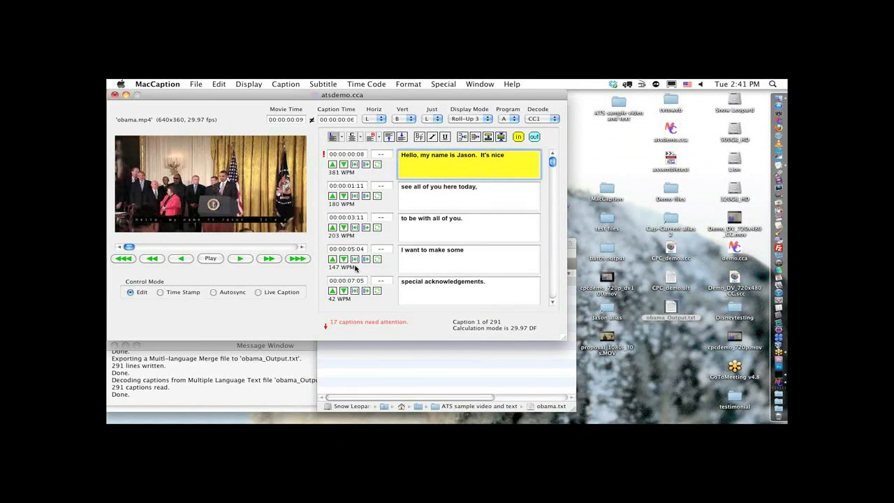
drag(554, 164, 537, 156)
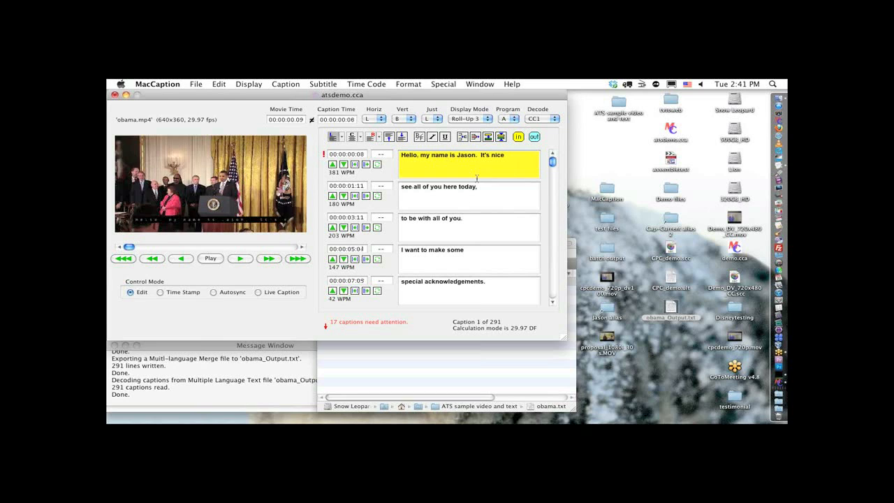
- Look through the available export formats, including the Caption Formatted File types, without exporting
click(466, 207)
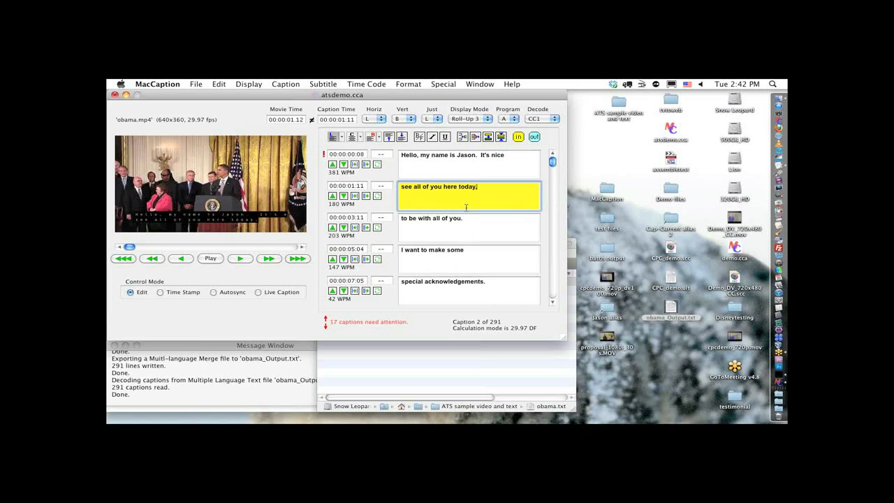
click(198, 83)
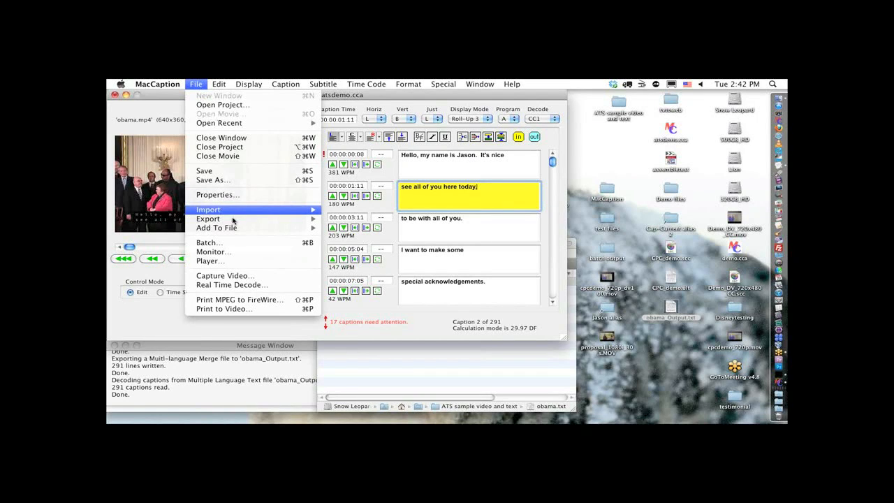
mouse_move(234, 221)
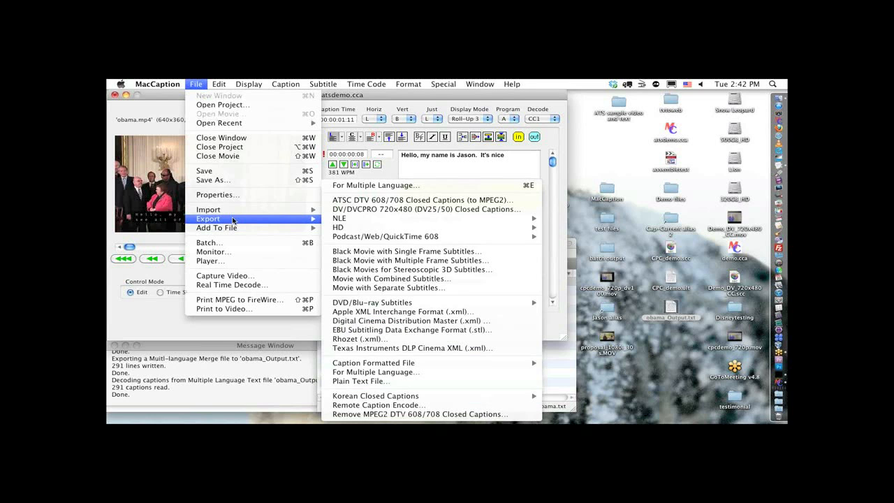
mouse_move(378, 228)
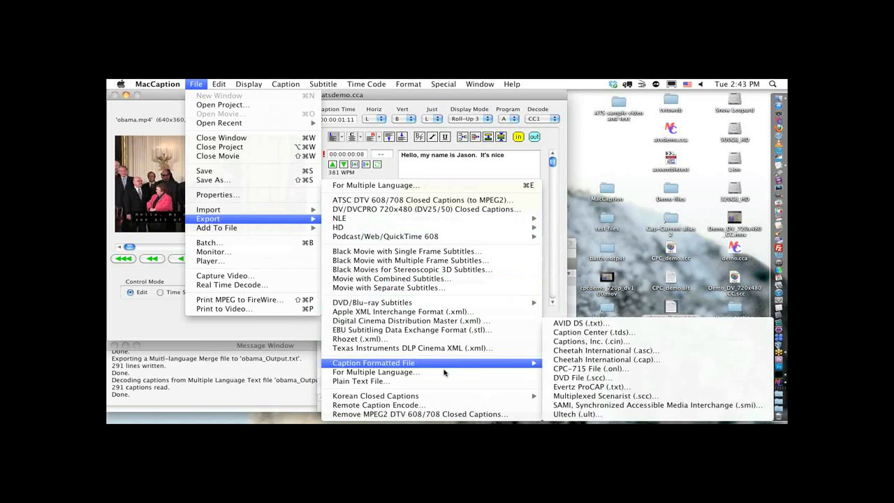
mouse_move(420, 230)
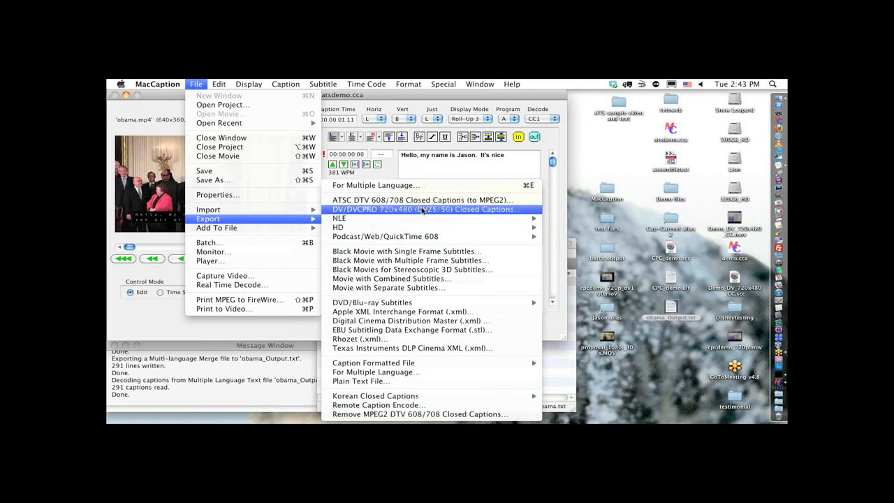
click(405, 105)
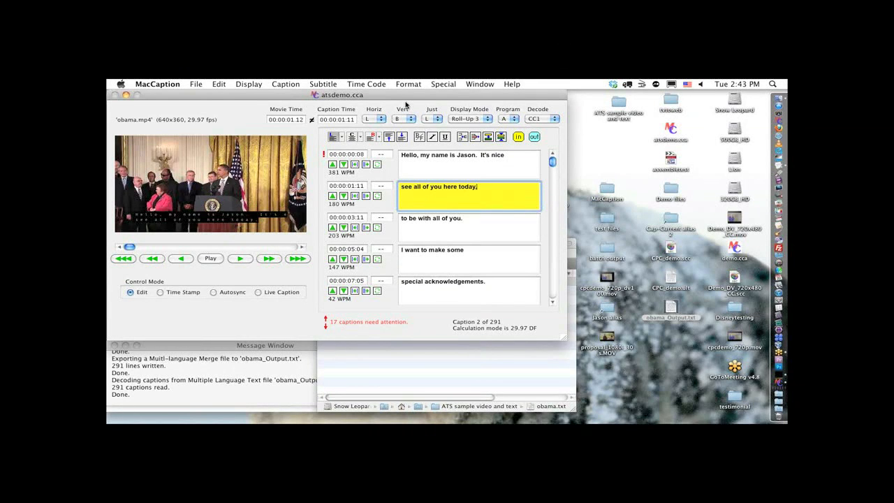
- Set the text color of the whole first caption to yellow
click(433, 230)
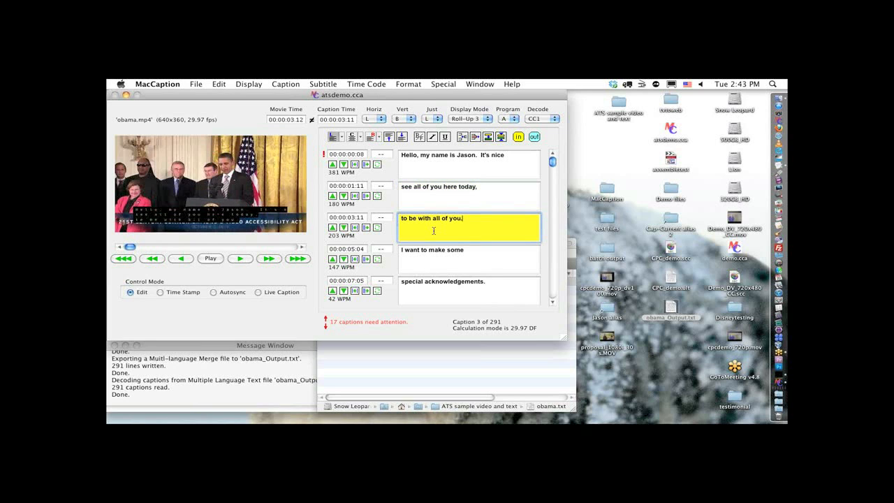
click(401, 158)
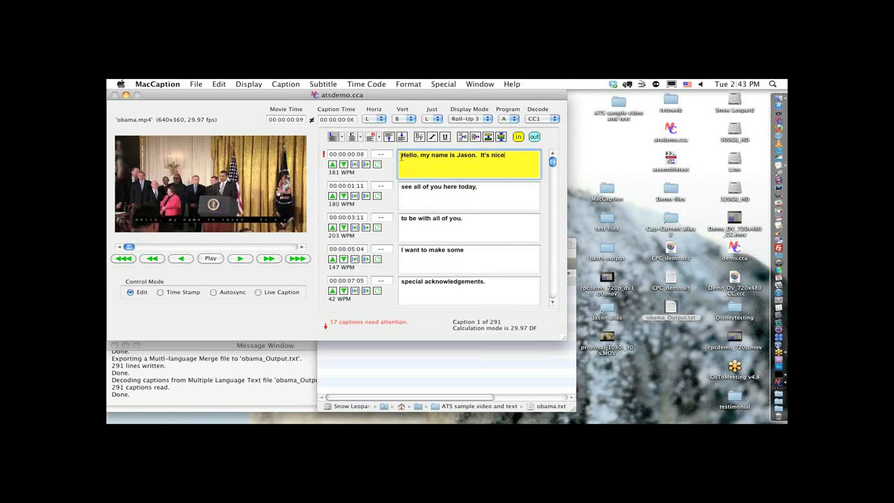
drag(402, 158, 533, 160)
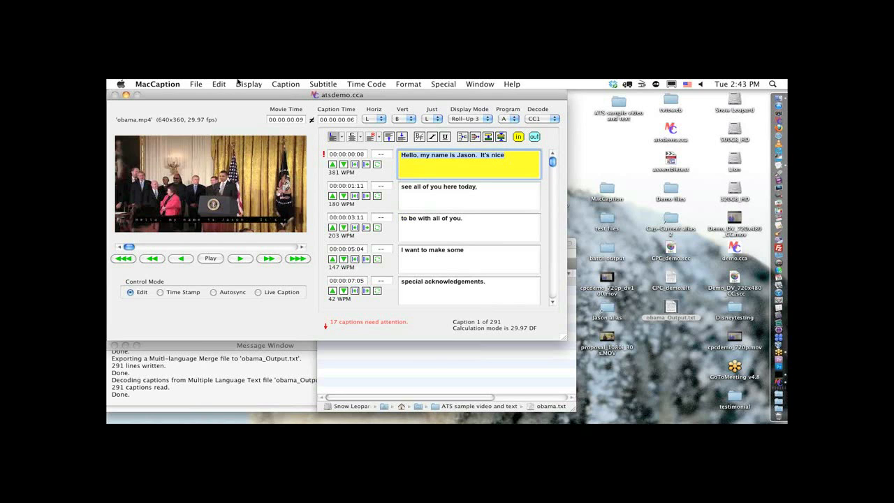
click(288, 84)
mouse_move(349, 146)
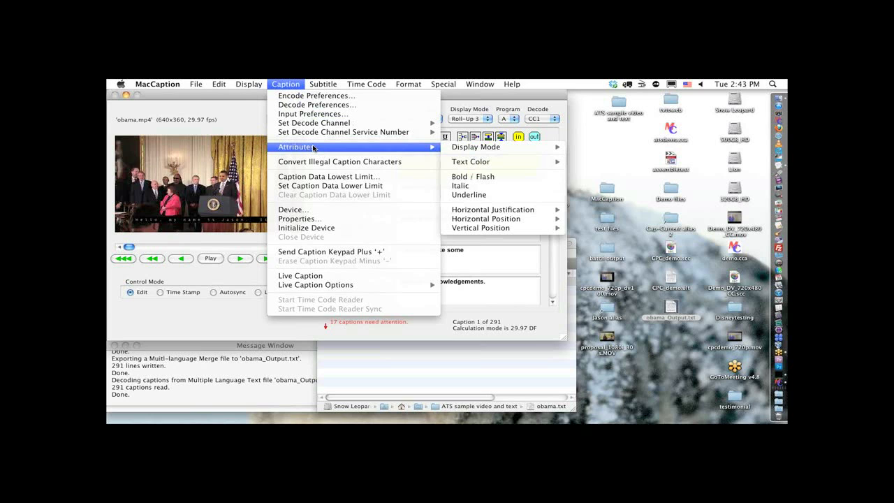
mouse_move(482, 162)
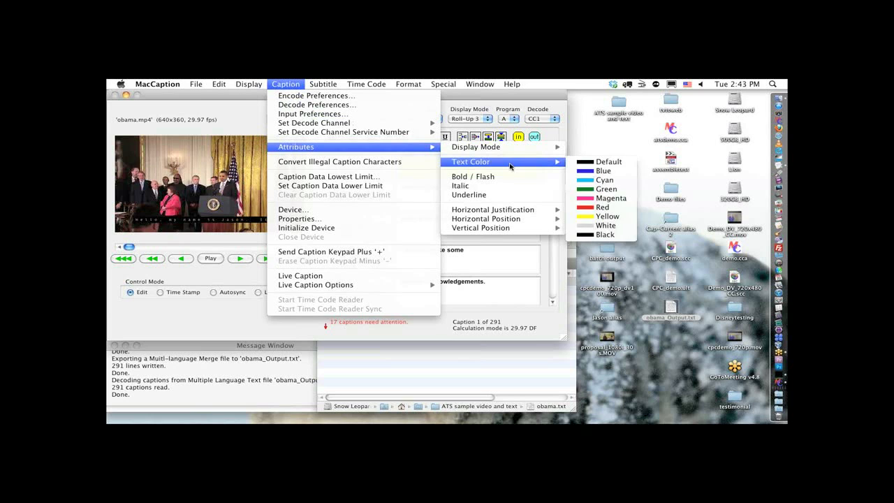
click(599, 218)
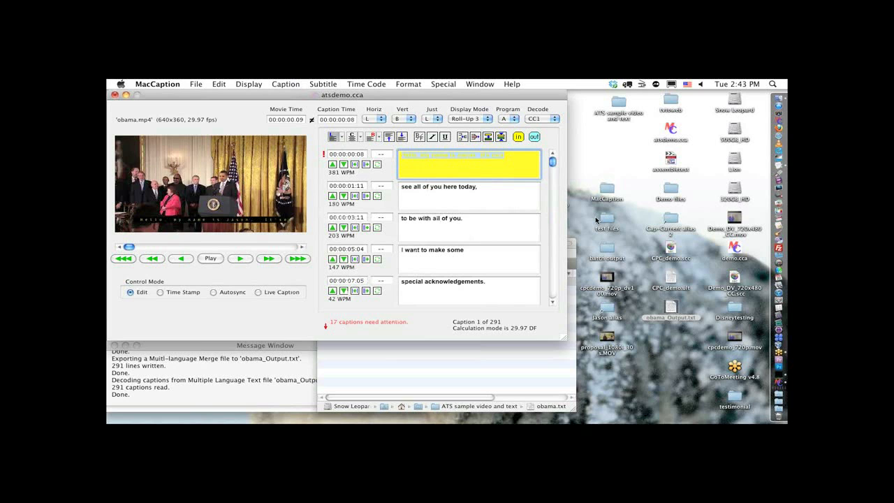
click(444, 197)
click(427, 164)
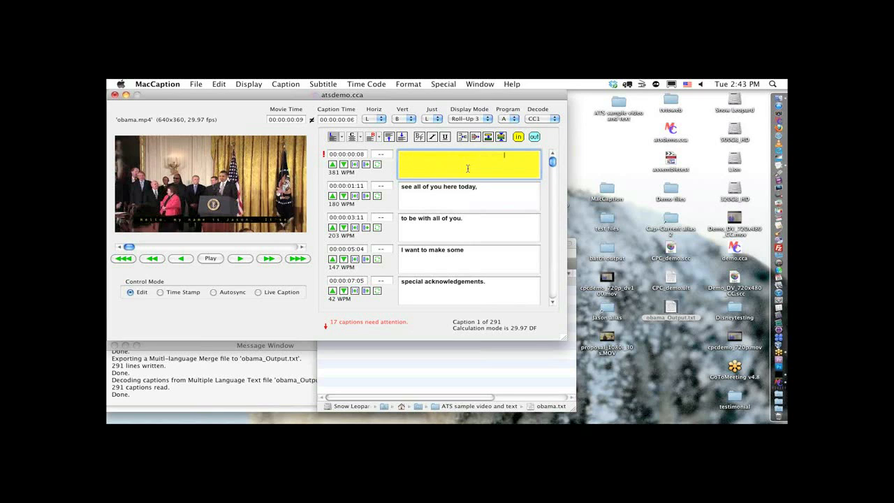
click(459, 199)
click(407, 159)
drag(404, 156, 550, 158)
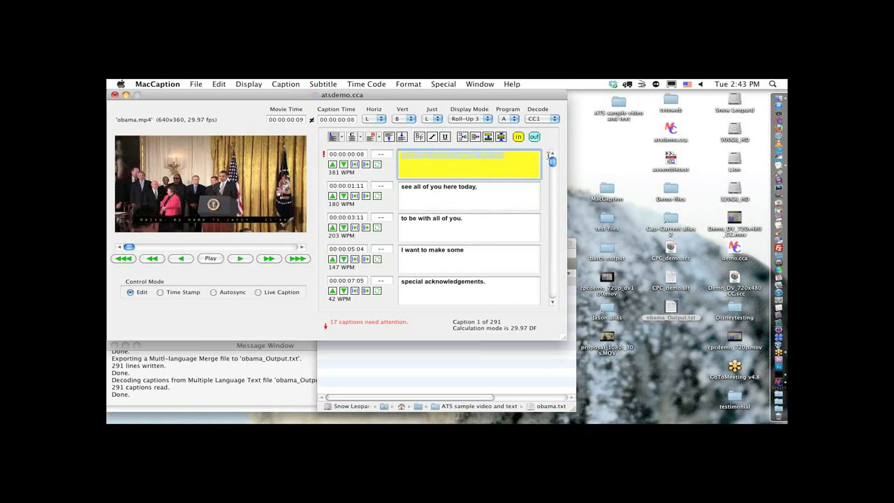
click(260, 83)
mouse_move(286, 83)
click(398, 161)
click(514, 190)
click(516, 172)
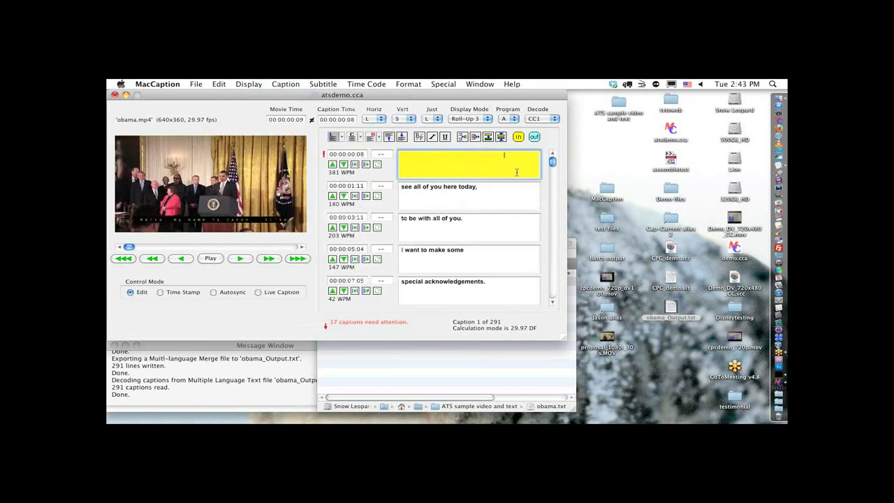
- Set the text color of the whole first caption to blue and move on to the second caption
drag(510, 156, 352, 159)
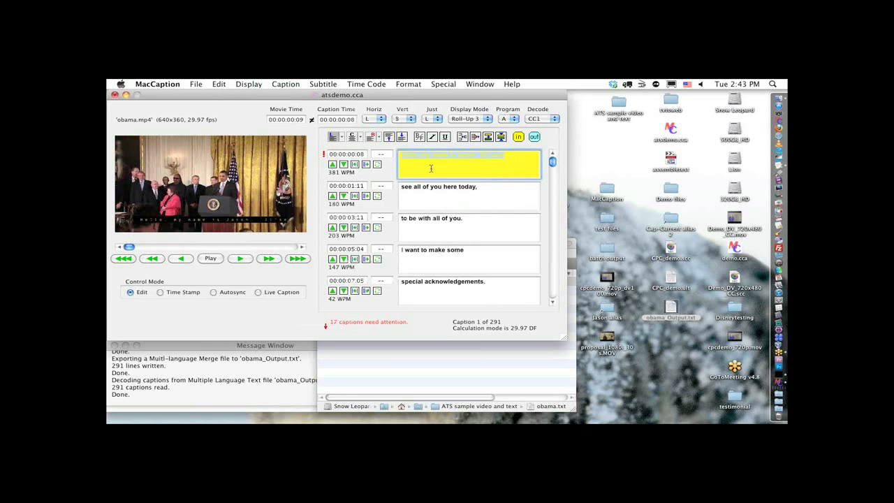
click(291, 84)
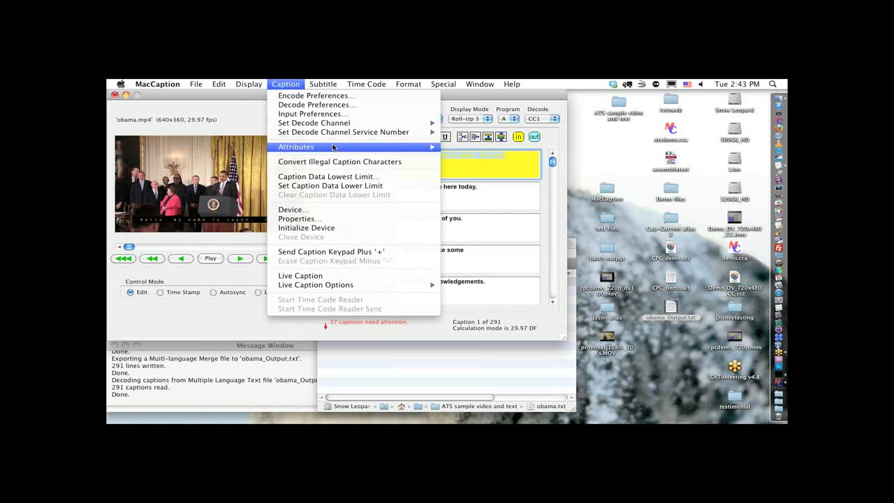
mouse_move(336, 147)
mouse_move(489, 161)
click(605, 171)
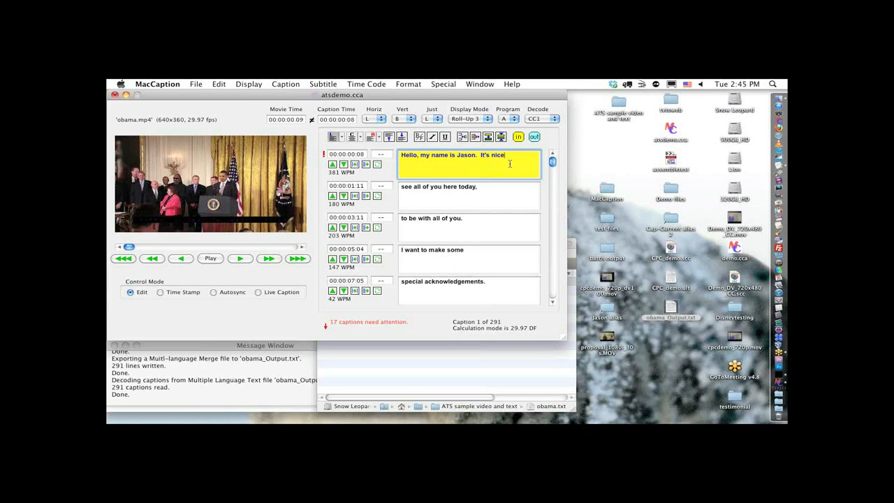
click(472, 187)
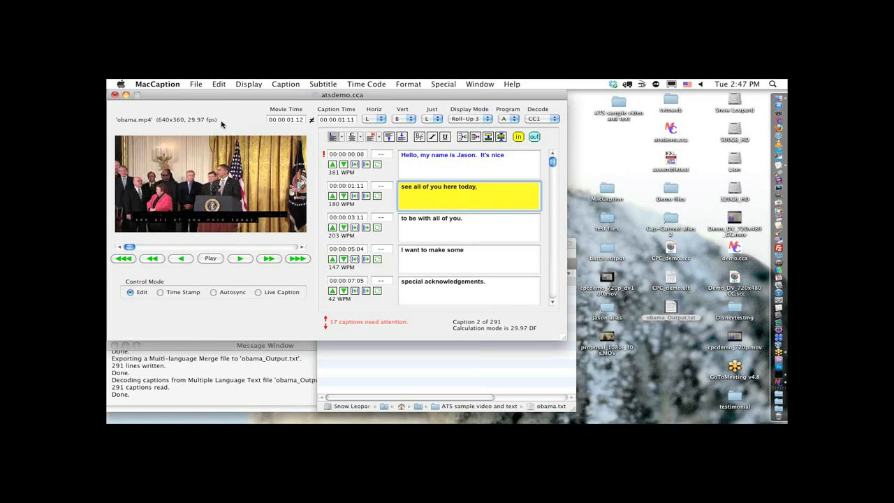
click(273, 106)
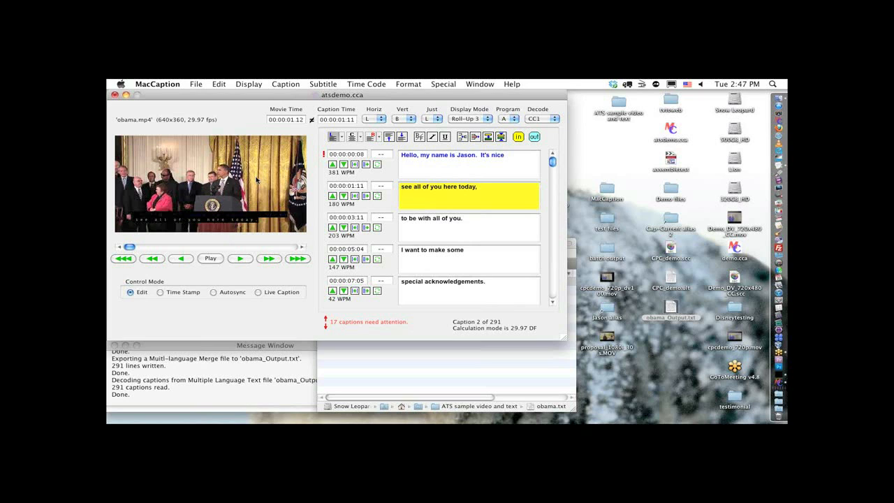
click(363, 83)
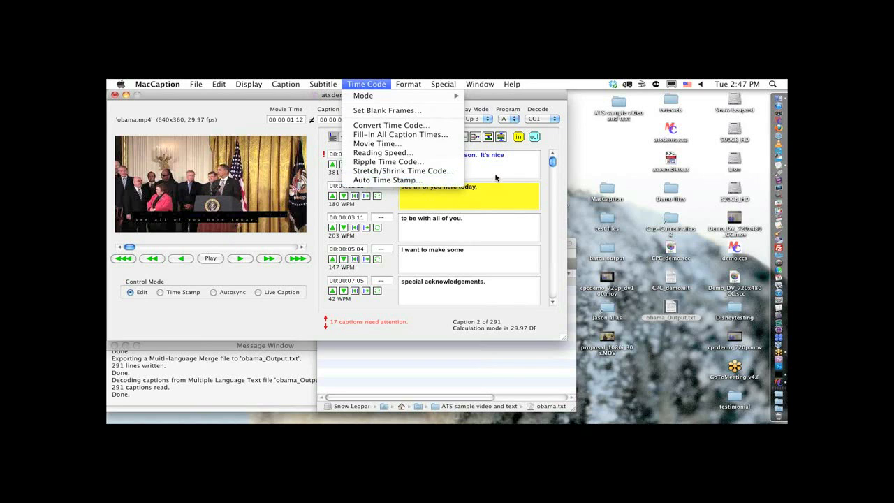
click(497, 167)
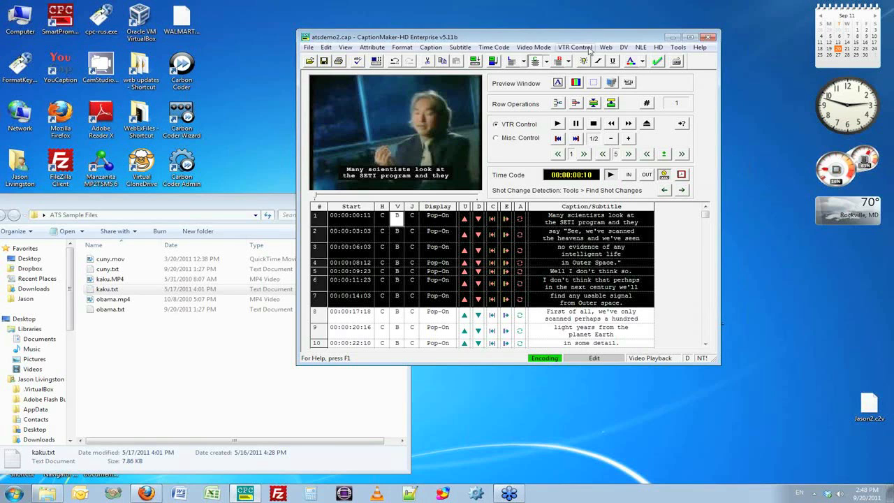
- In CaptionMaker, show the Stop Time Code, Time Code Duration and Words/Minute (WPM) columns and check the first caption's duration and reading speed
click(649, 236)
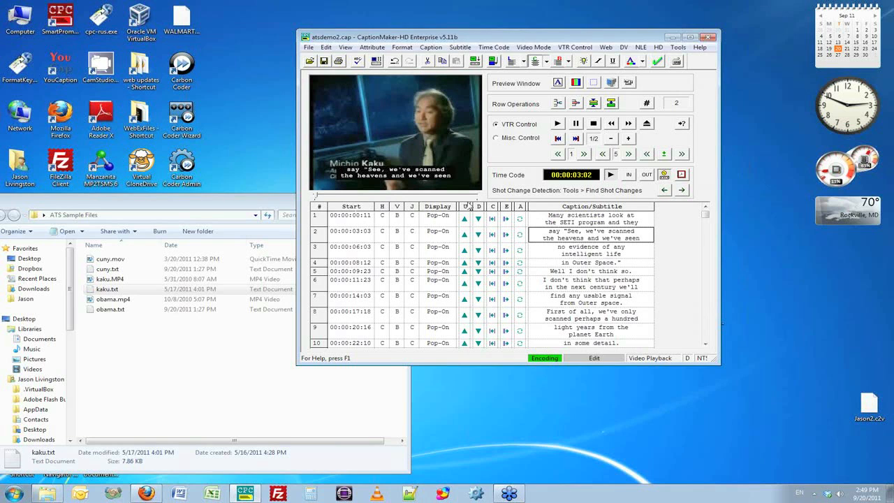
click(349, 49)
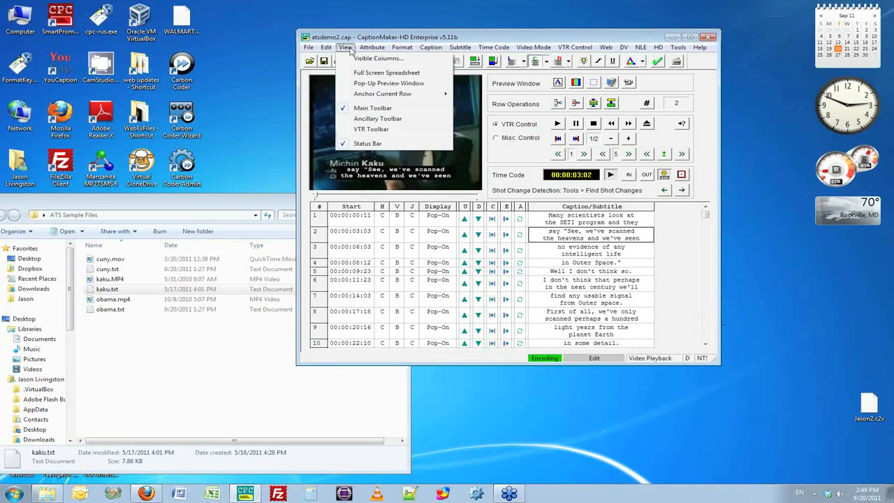
click(378, 63)
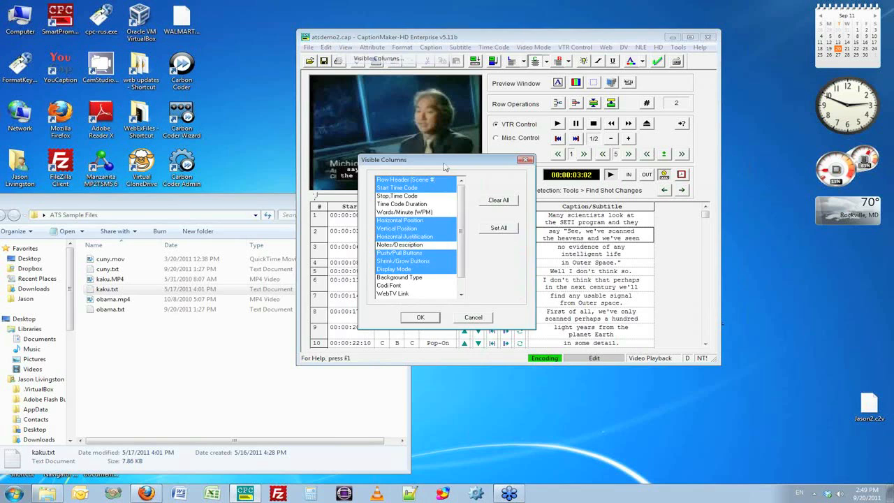
drag(447, 167, 257, 219)
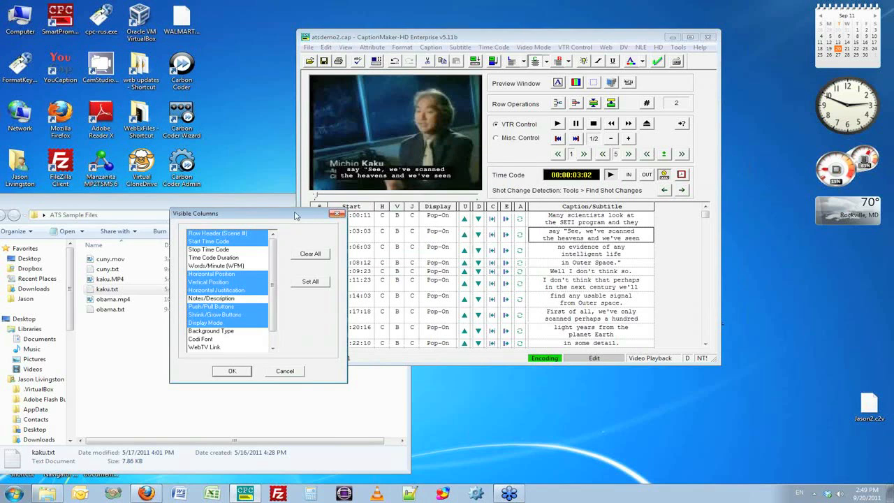
drag(275, 218, 192, 219)
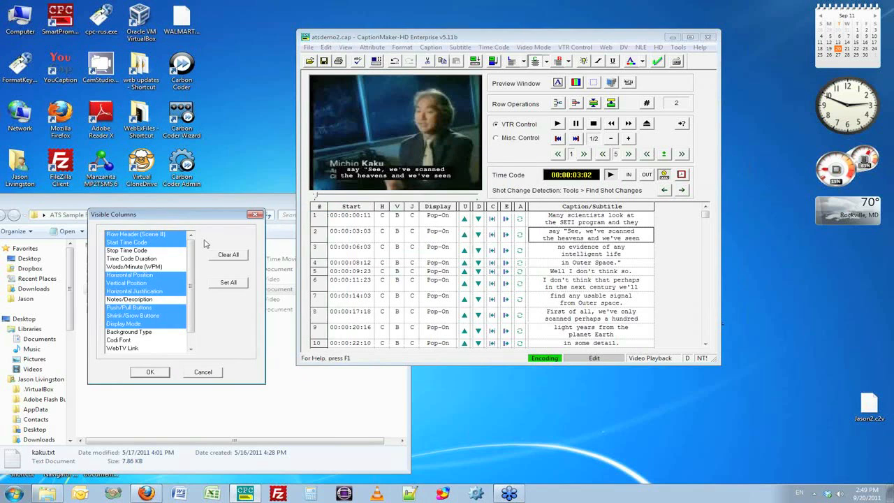
click(127, 251)
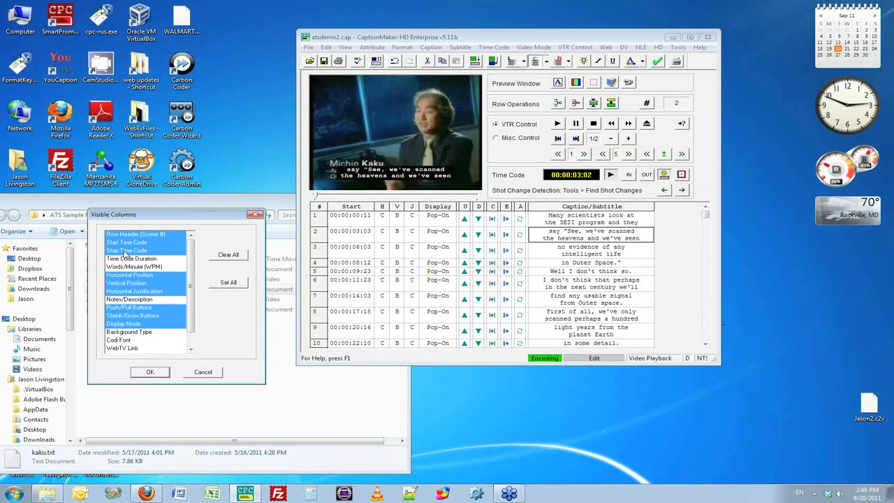
click(140, 259)
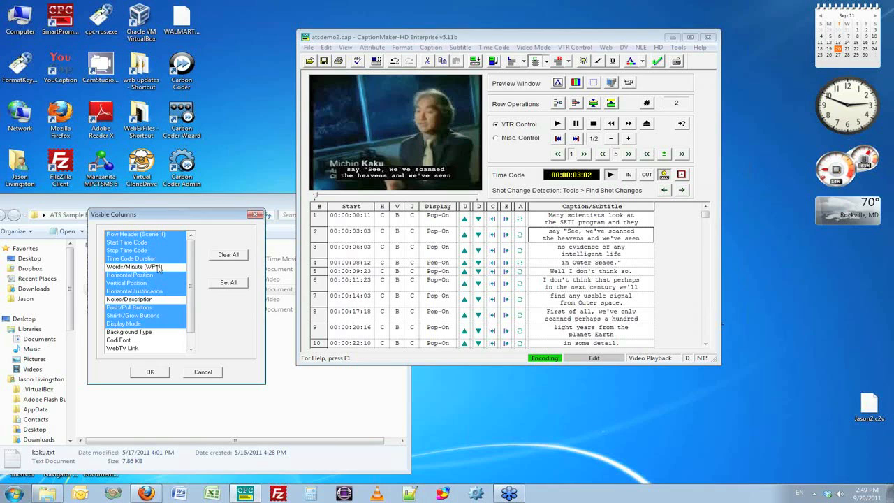
click(145, 375)
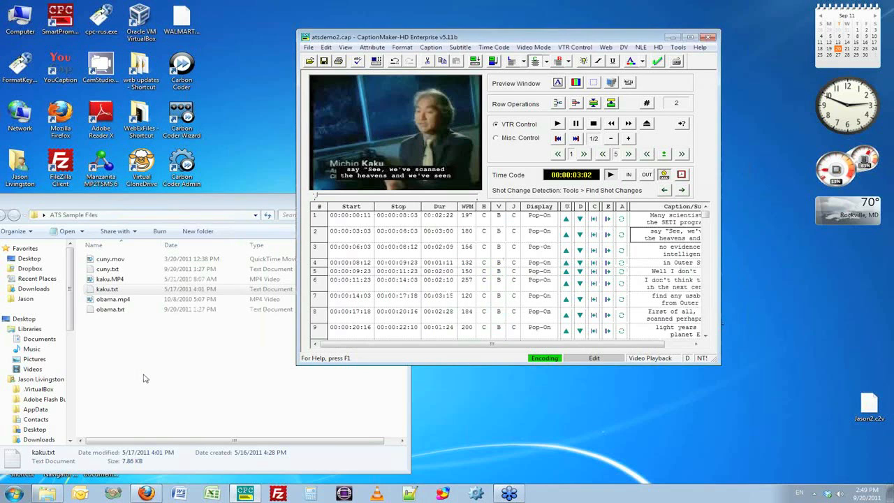
click(447, 221)
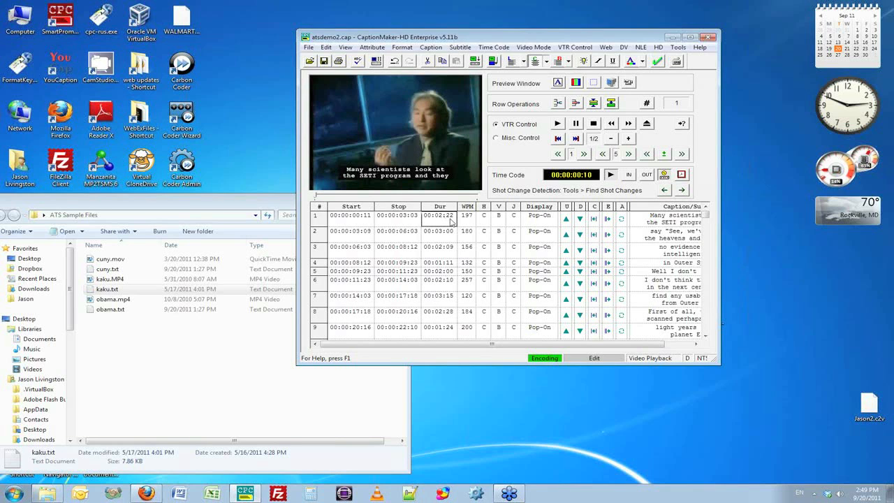
click(467, 221)
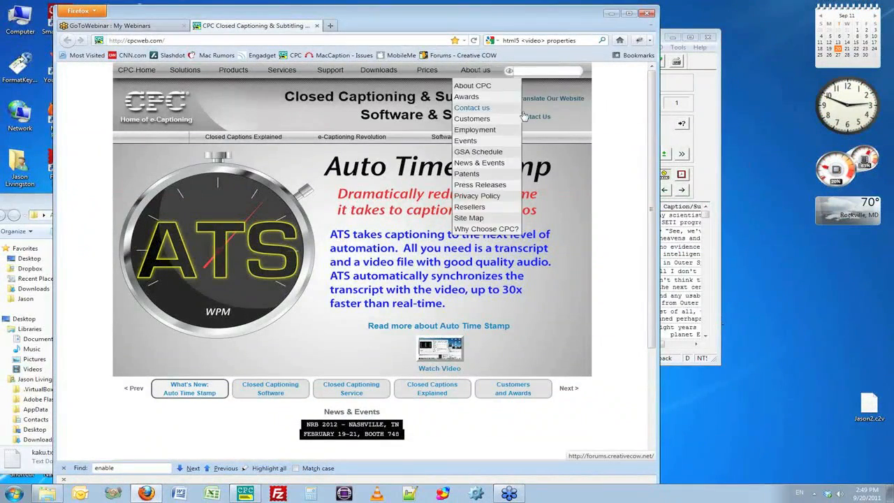
- Open the Contact Us page of the CPC website in Firefox
click(534, 116)
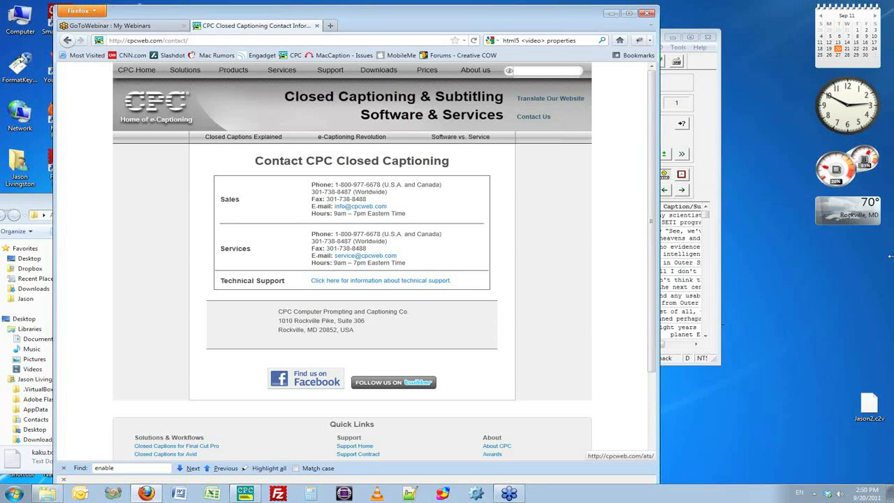
click(742, 58)
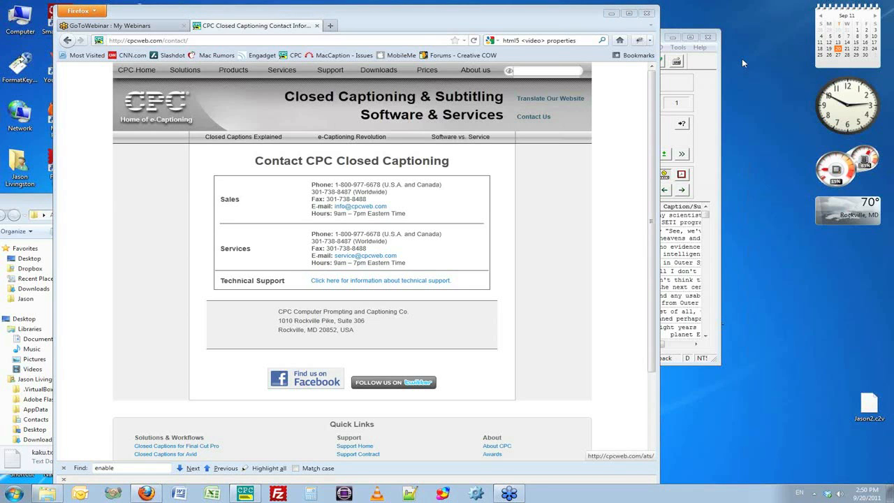